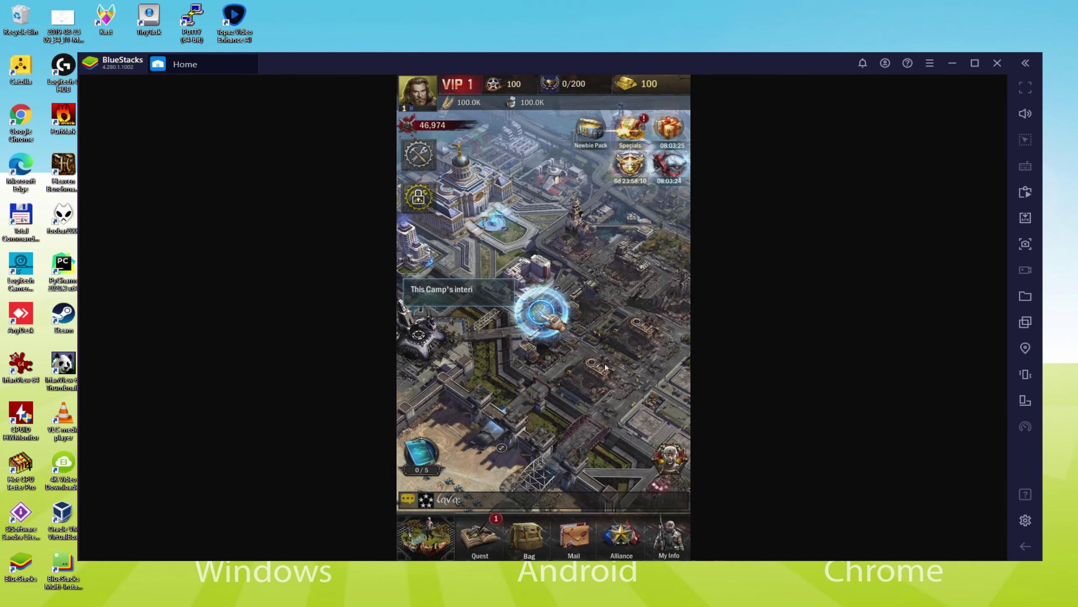
Repair the damaged camp, then open its Recruit option for Basic Infantry.
left_click(552, 322)
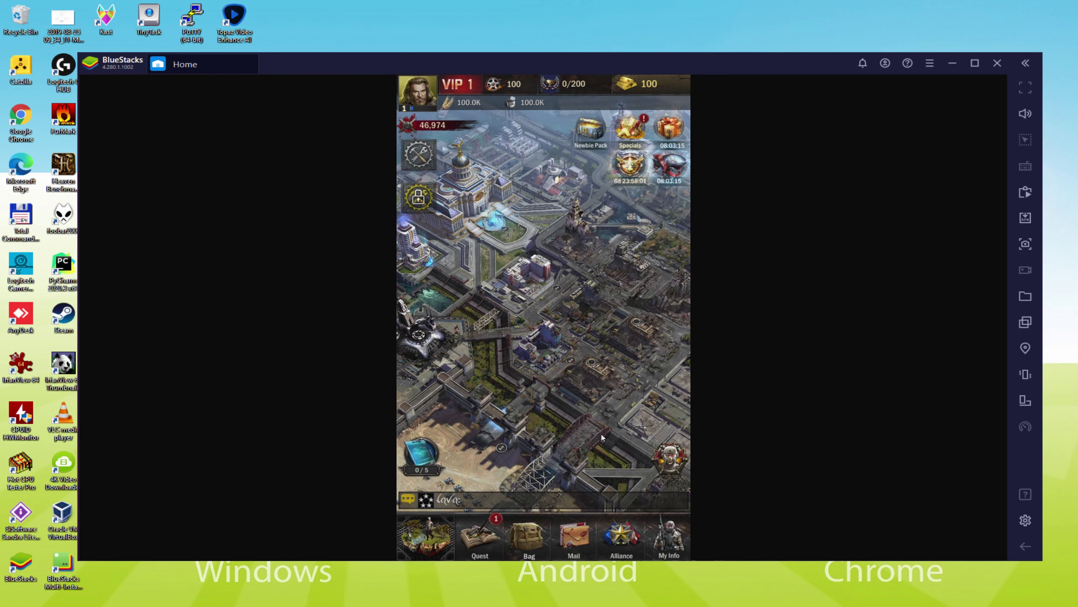
left_click(541, 355)
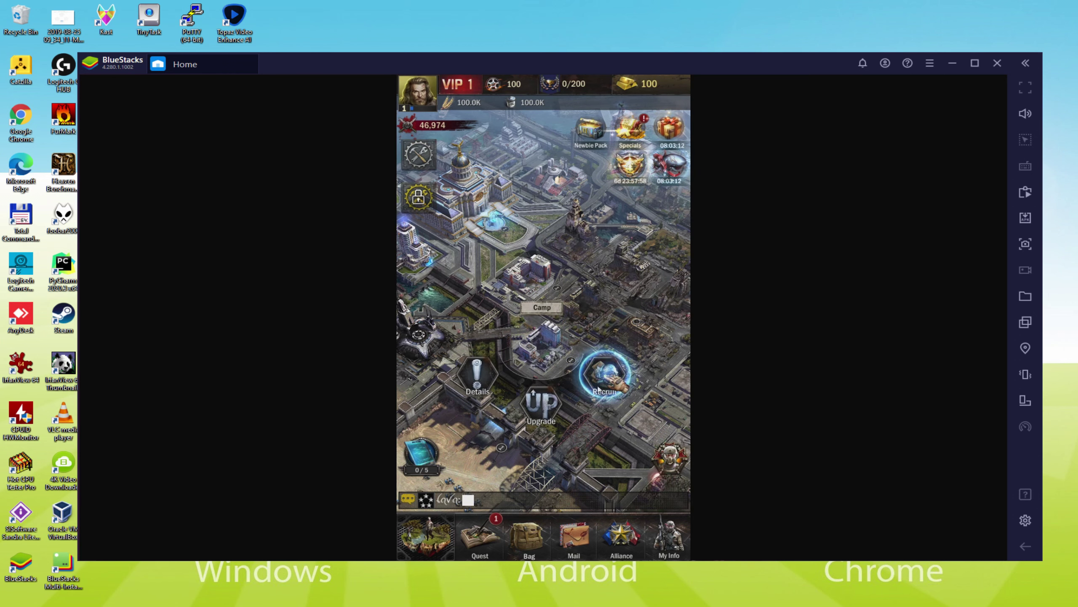
left_click(604, 374)
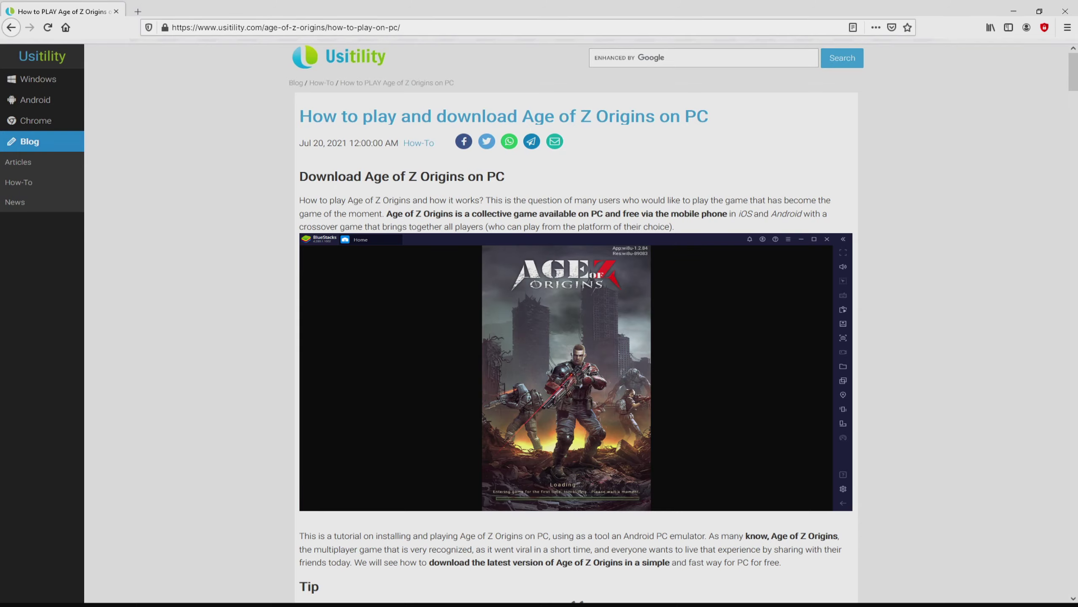
Scroll the Usitility article down to the Download Game on PC button.
scroll(576, 318, "down", 5)
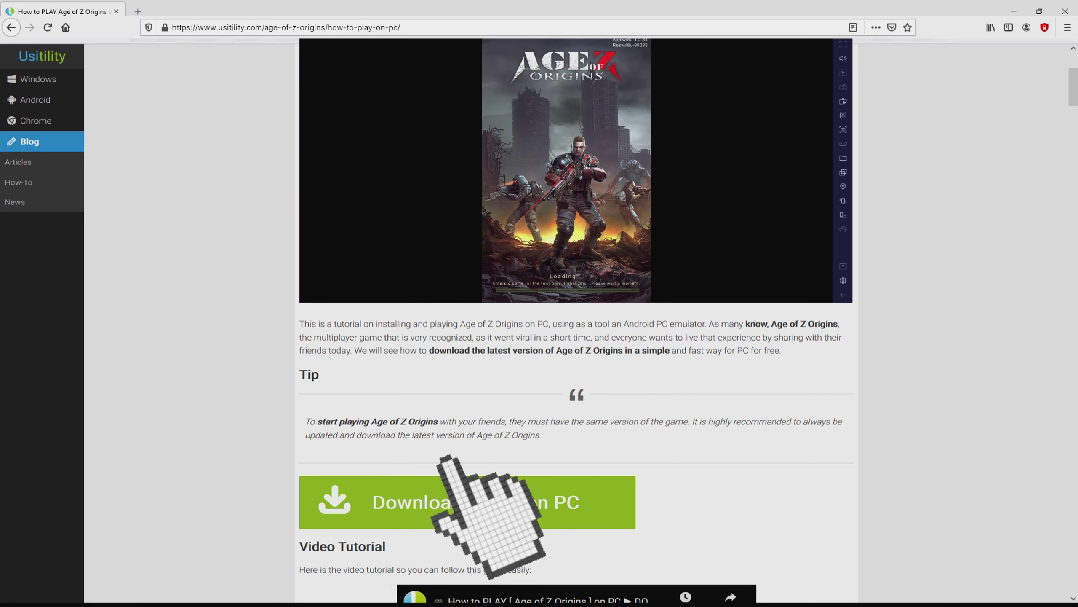
Follow Download Game on PC to the BlueStacks Age of Z page, skim it, and return to the top.
left_click(467, 503)
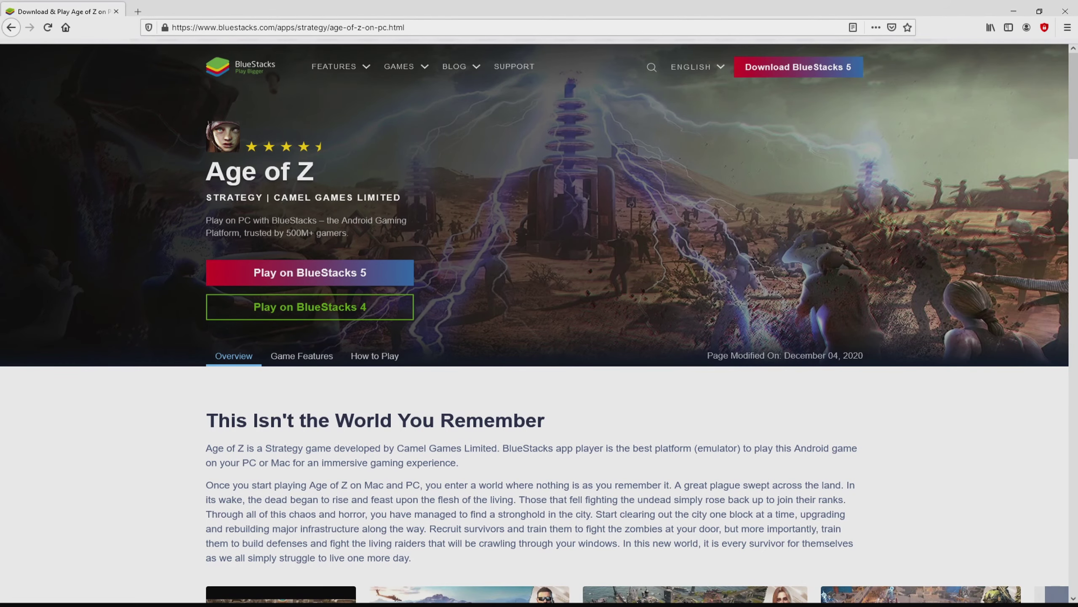
scroll(535, 322, "down", 20)
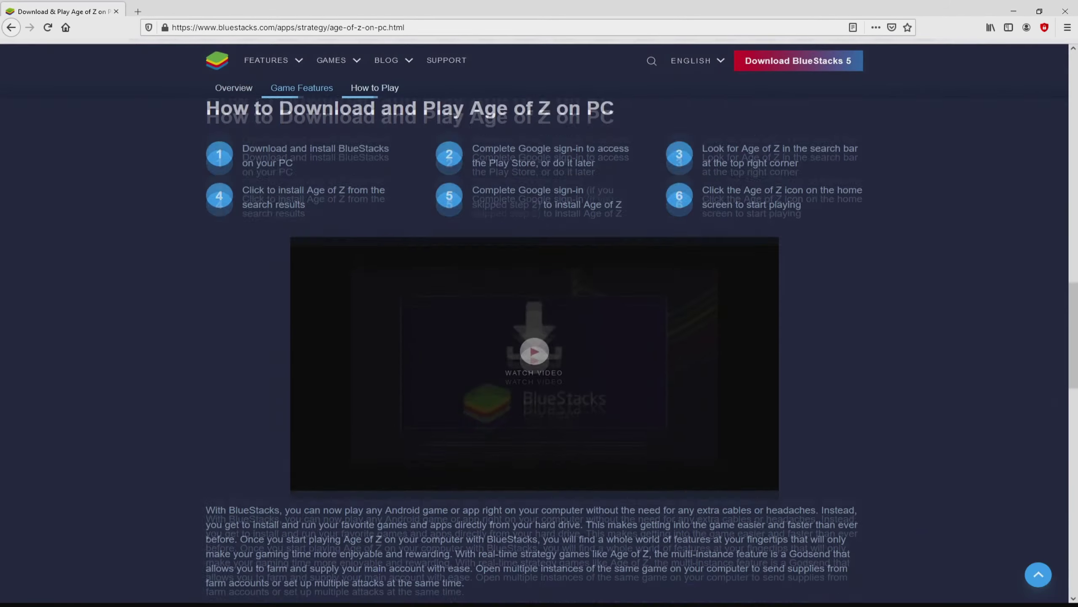
scroll(535, 322, "up", 10)
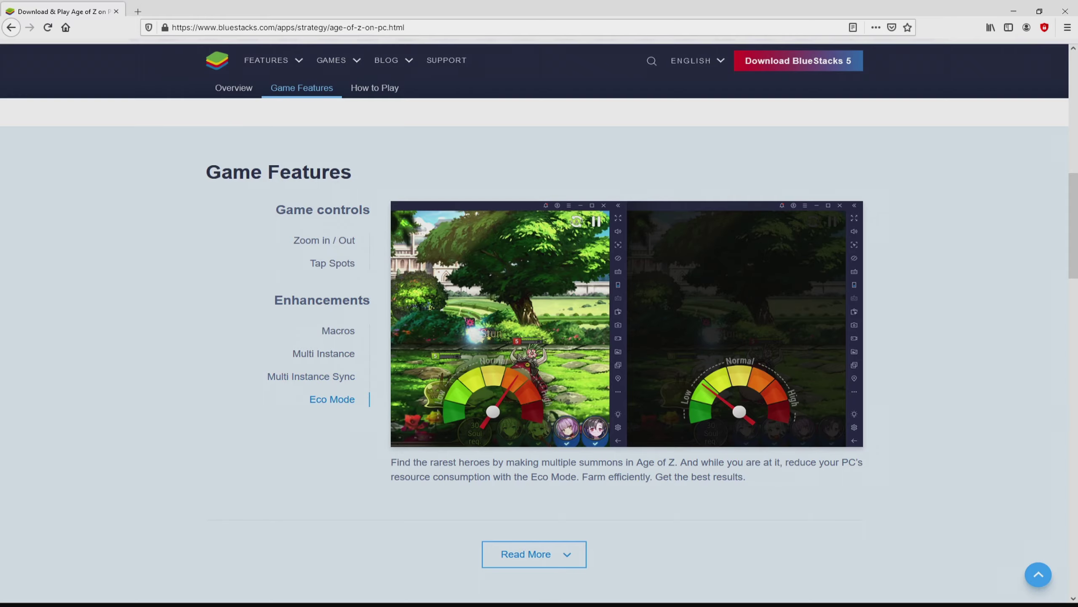
key("Home")
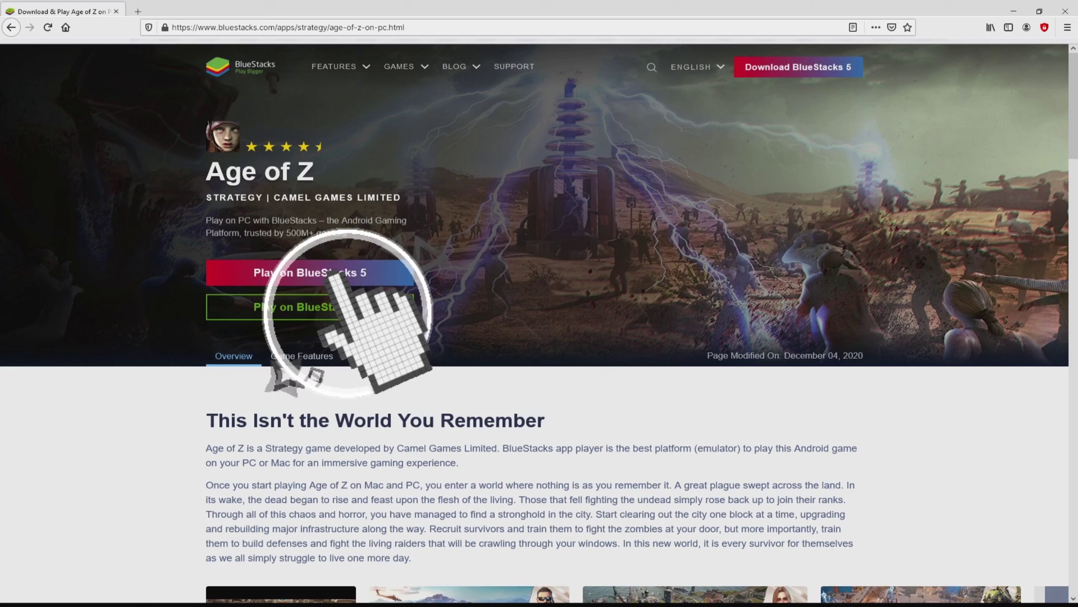
Download BlueStacksInstaller.exe through the Play on BlueStacks 5 button.
left_click(332, 273)
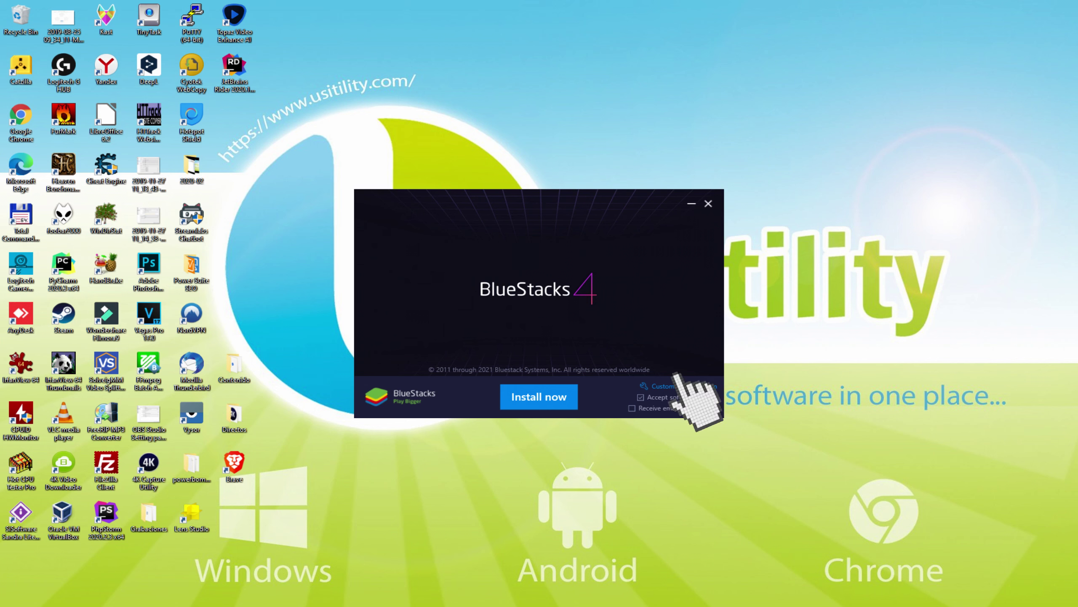
left_click(664, 386)
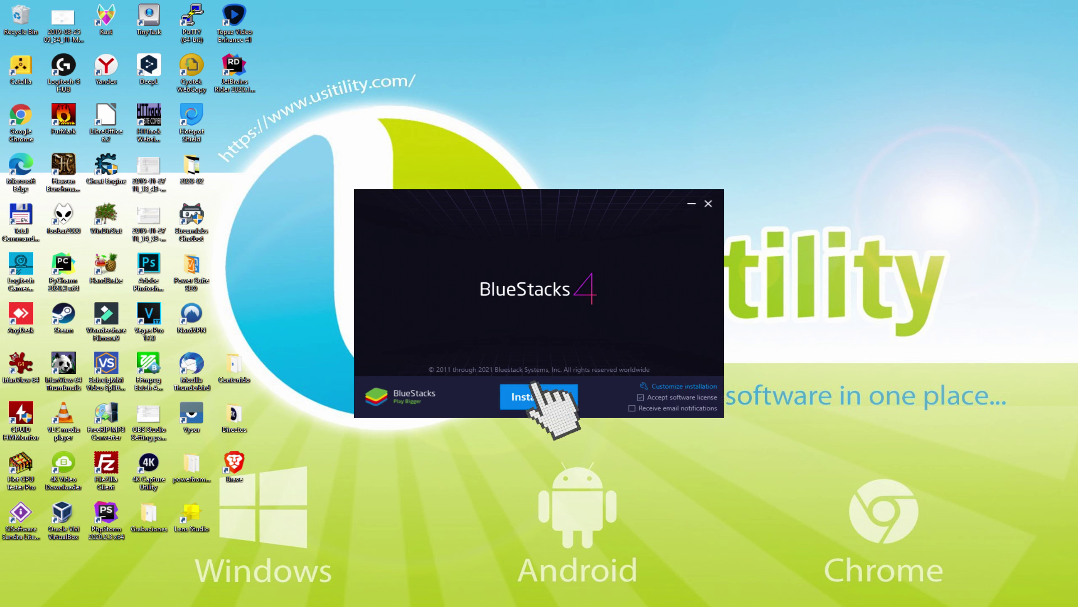
Start the BlueStacks 4 installation with Install now.
left_click(531, 398)
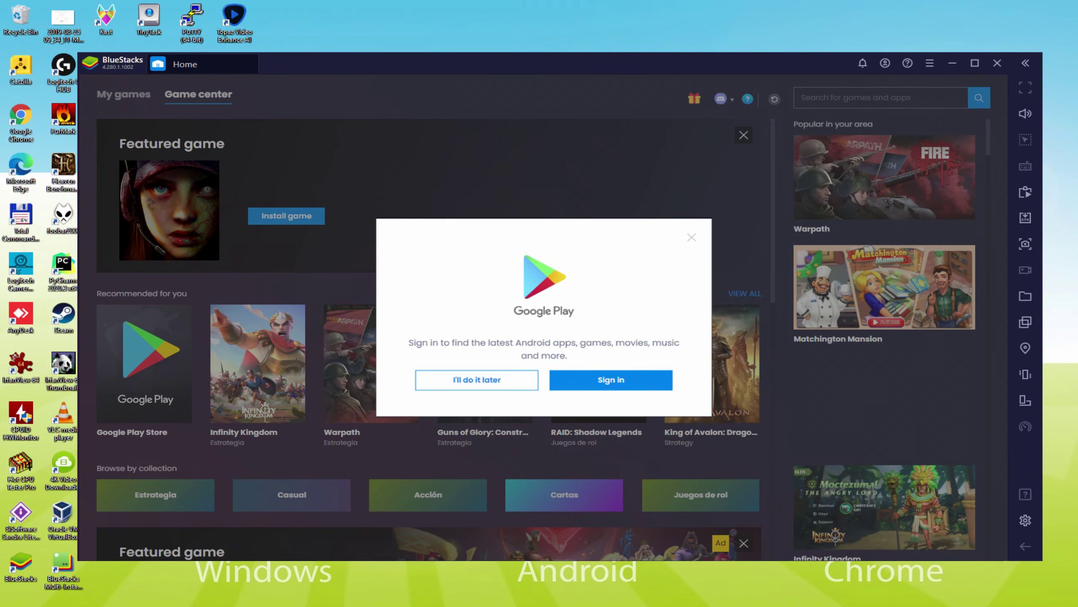
Start Google Play sign-in from the BlueStacks popup and enter the Google account credentials.
left_click(610, 370)
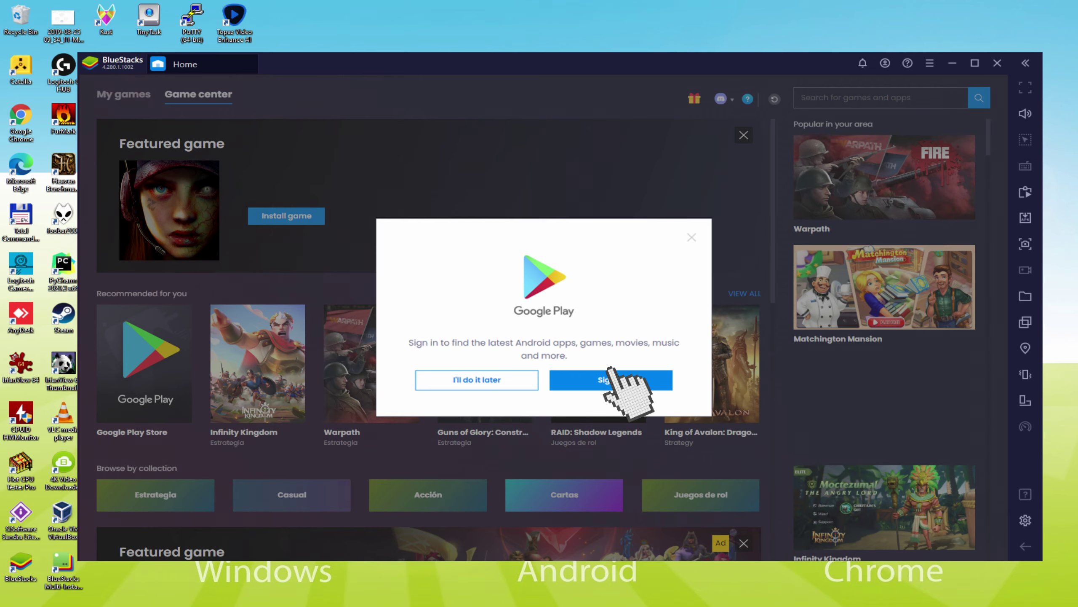
left_click(611, 374)
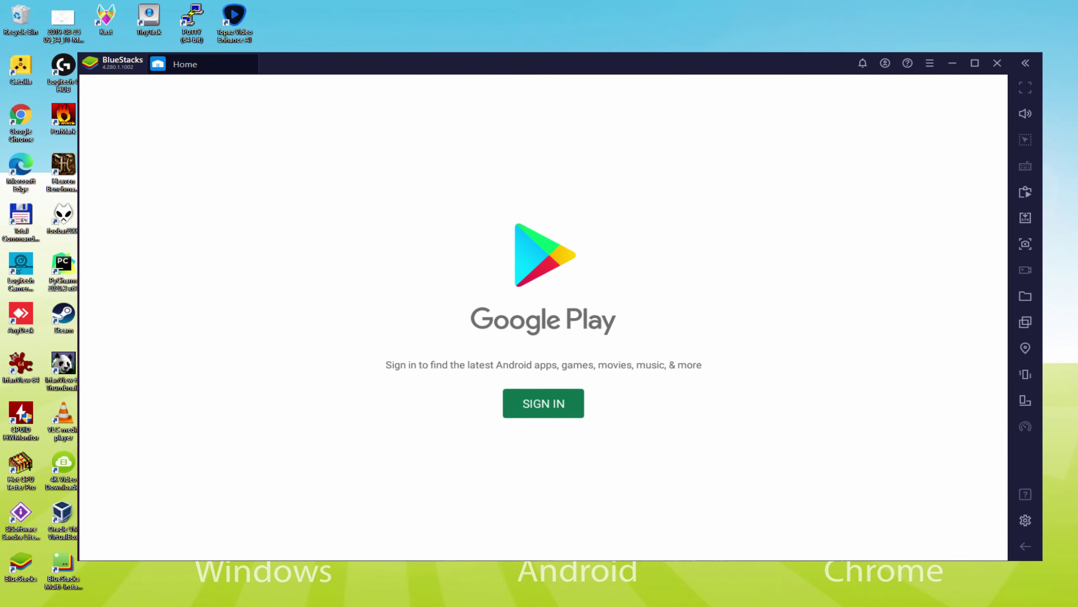
left_click(542, 403)
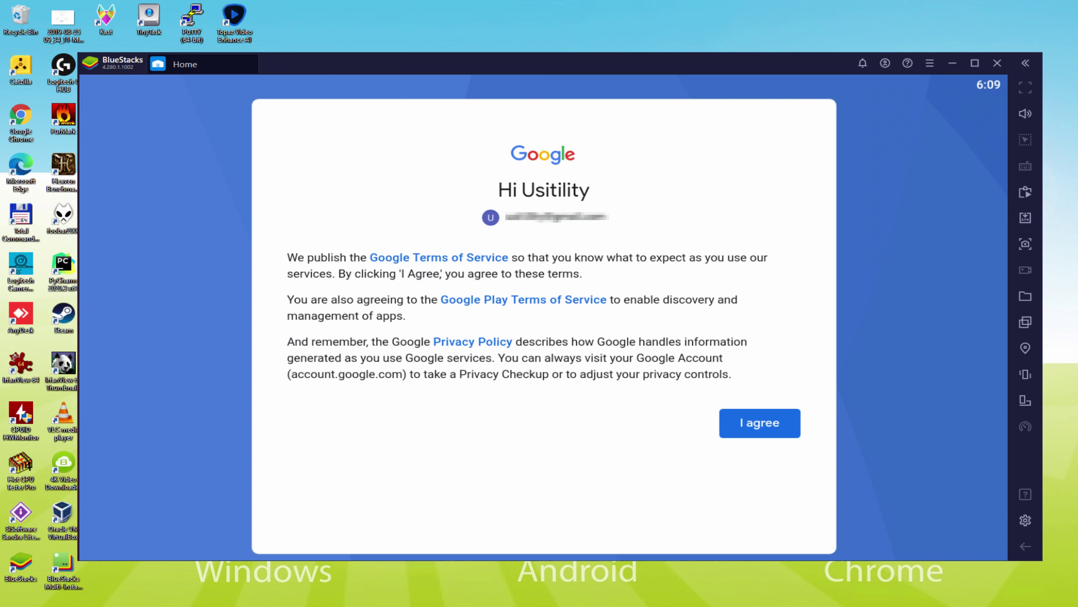
Agree to Google's terms, switch off Back up to Google Drive, and accept the services settings.
left_click(747, 414)
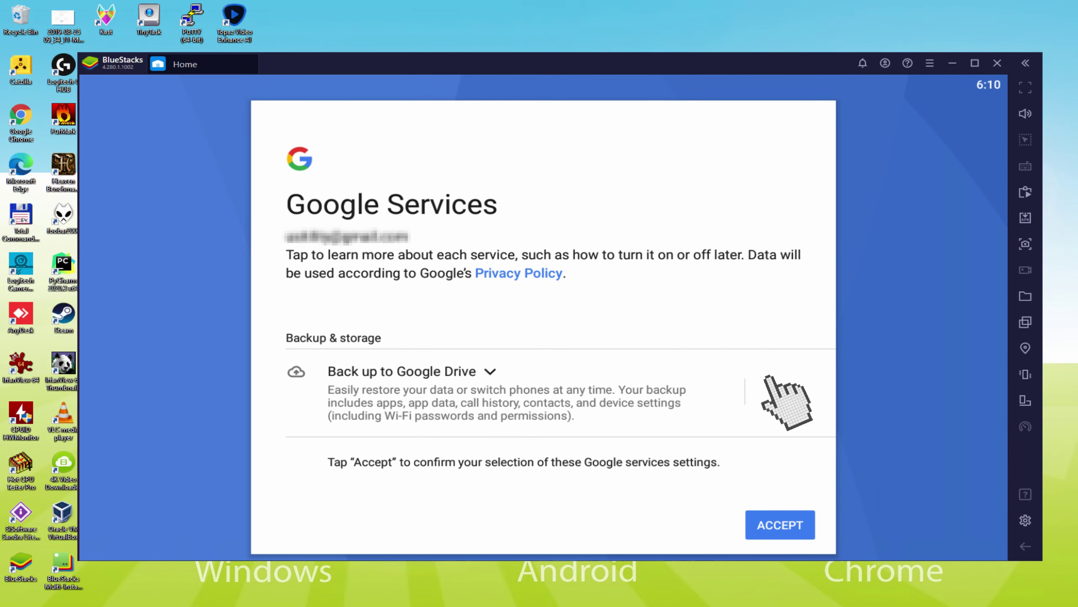
left_click(777, 392)
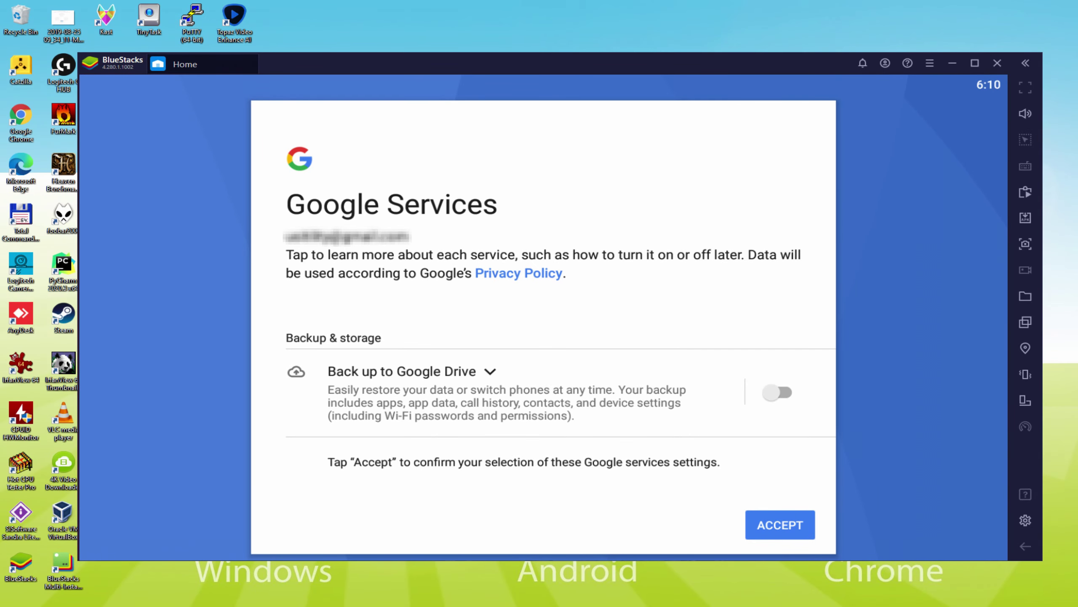
left_click(780, 525)
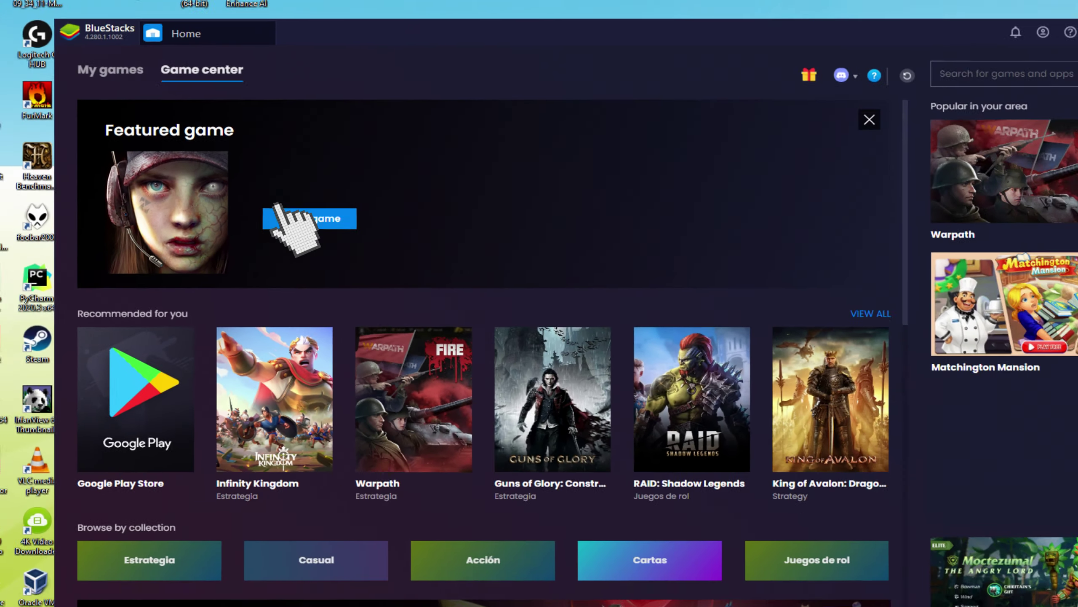
Install Age of Z Origins: Tower Defense from its Play Store page, then return to the Home tab.
left_click(445, 238)
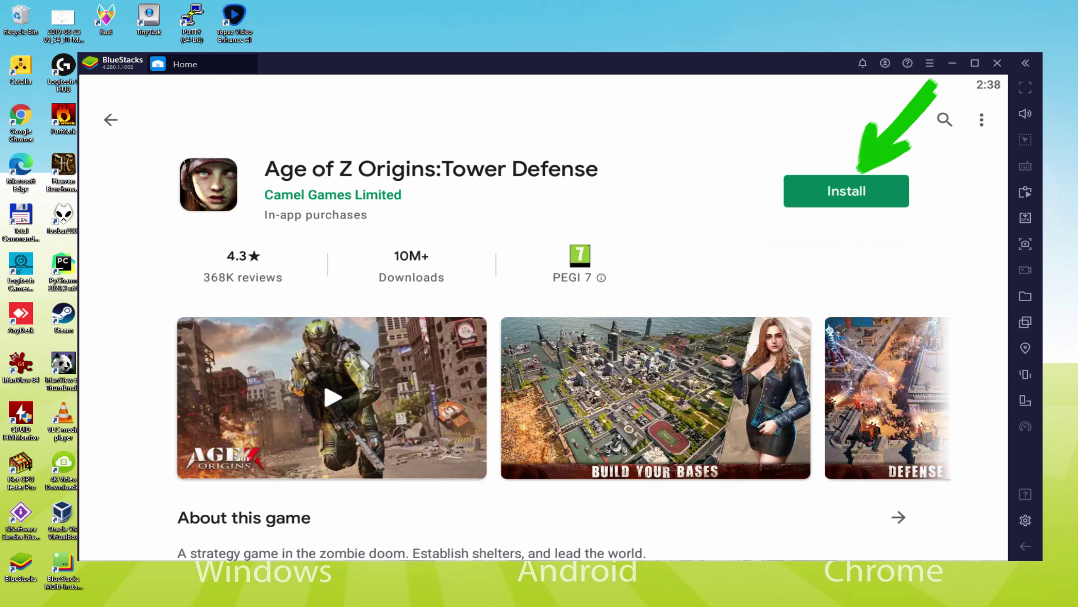
left_click(862, 189)
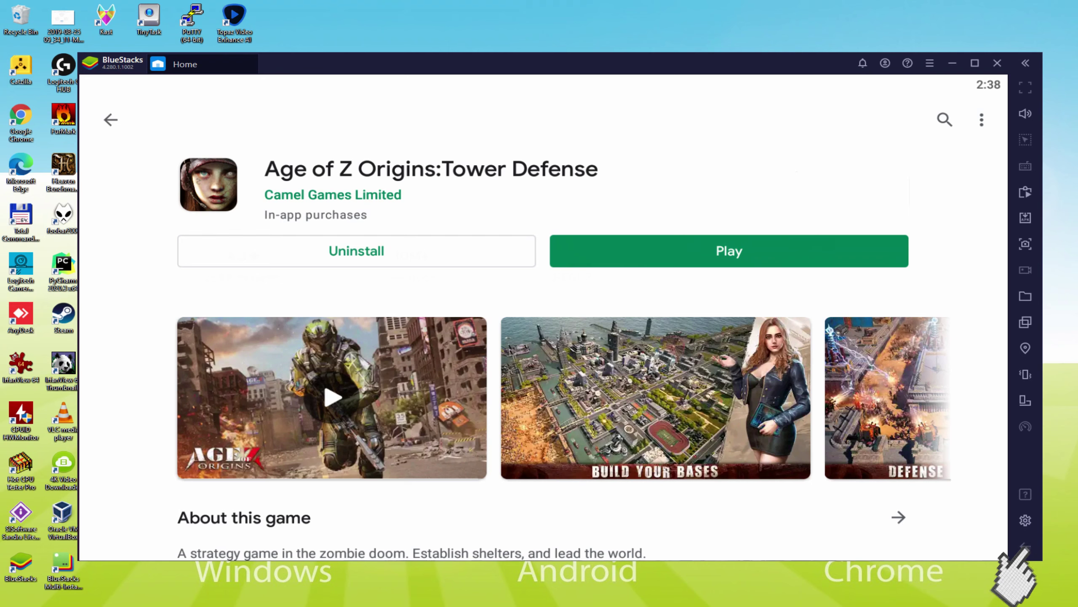
left_click(1025, 546)
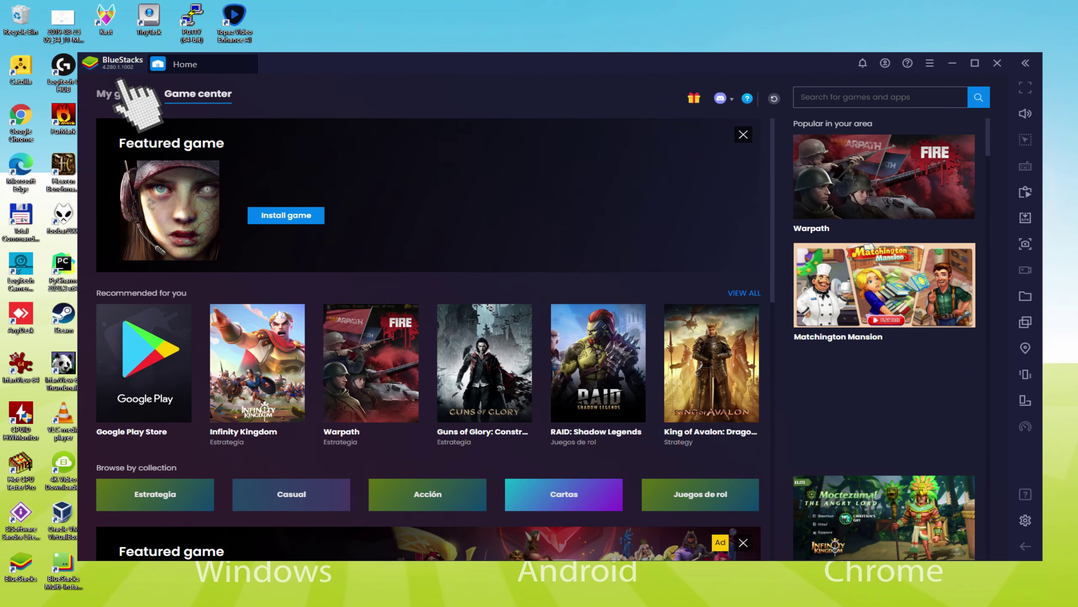
Launch Age of Z Origins from the My games list.
left_click(127, 93)
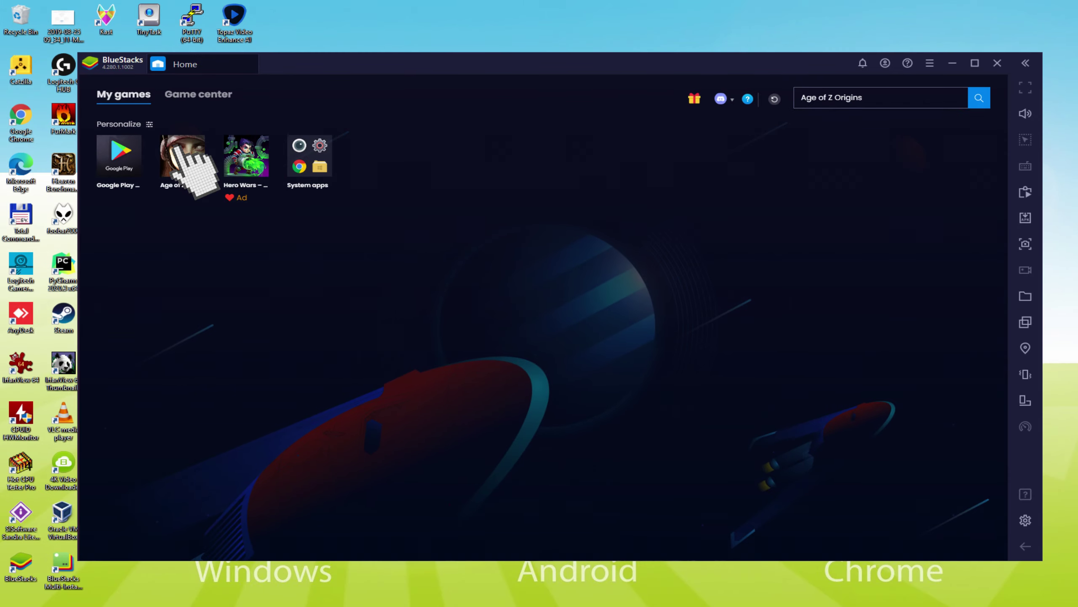
left_click(475, 282)
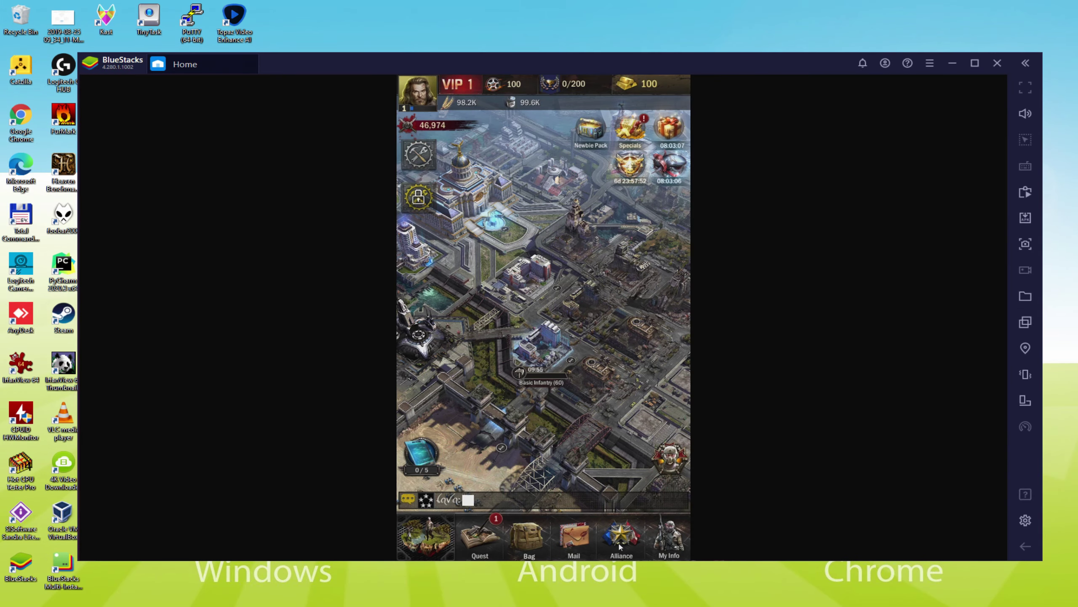
Use speed-up items on the camp's Basic Infantry recruitment and collect the finished troops.
left_click(552, 374)
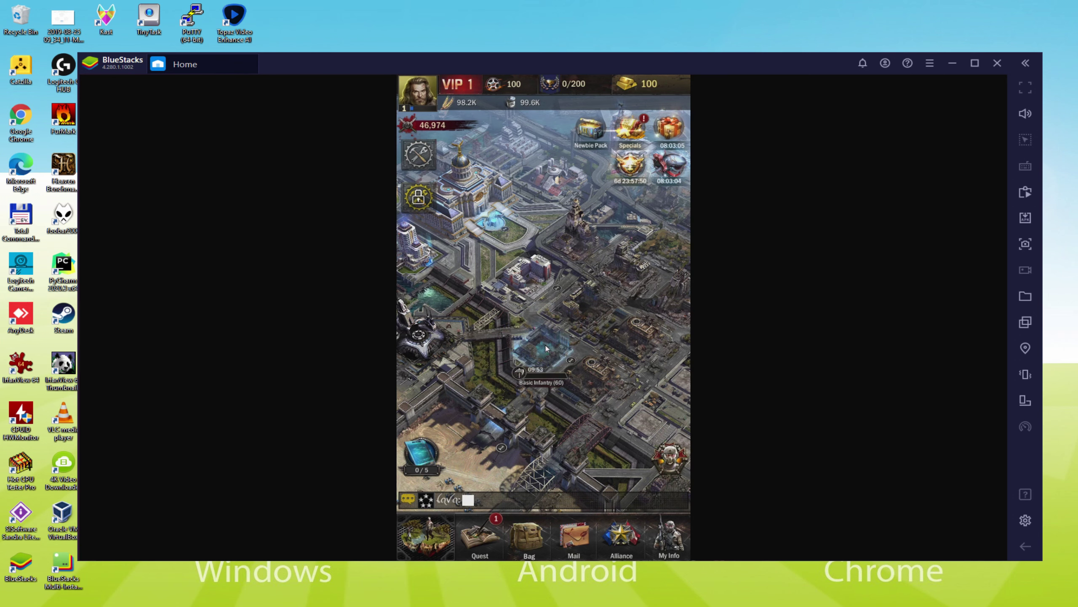
left_click(575, 425)
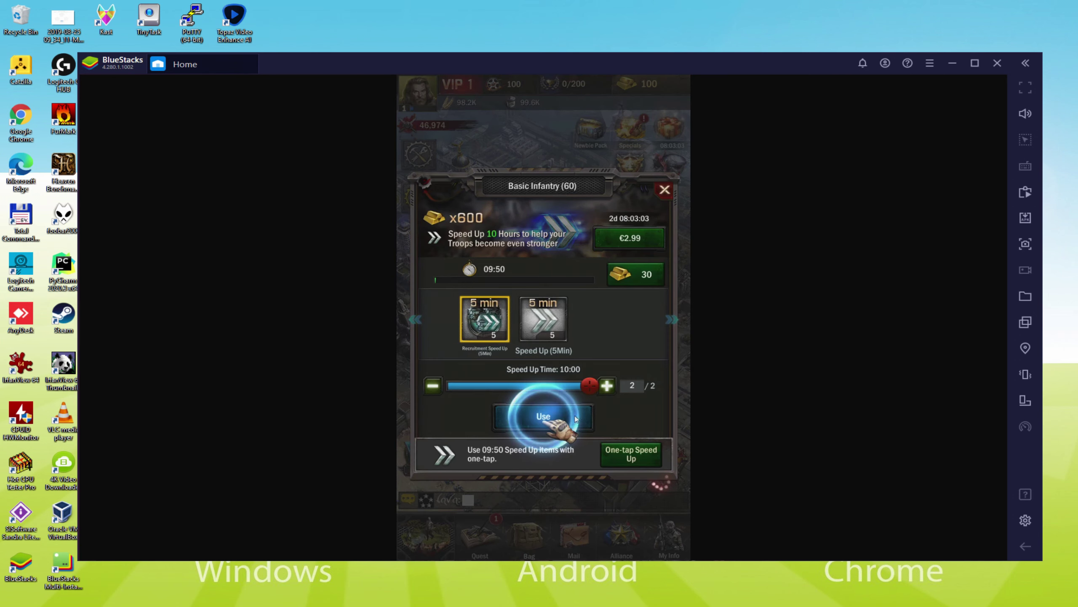
left_click(551, 417)
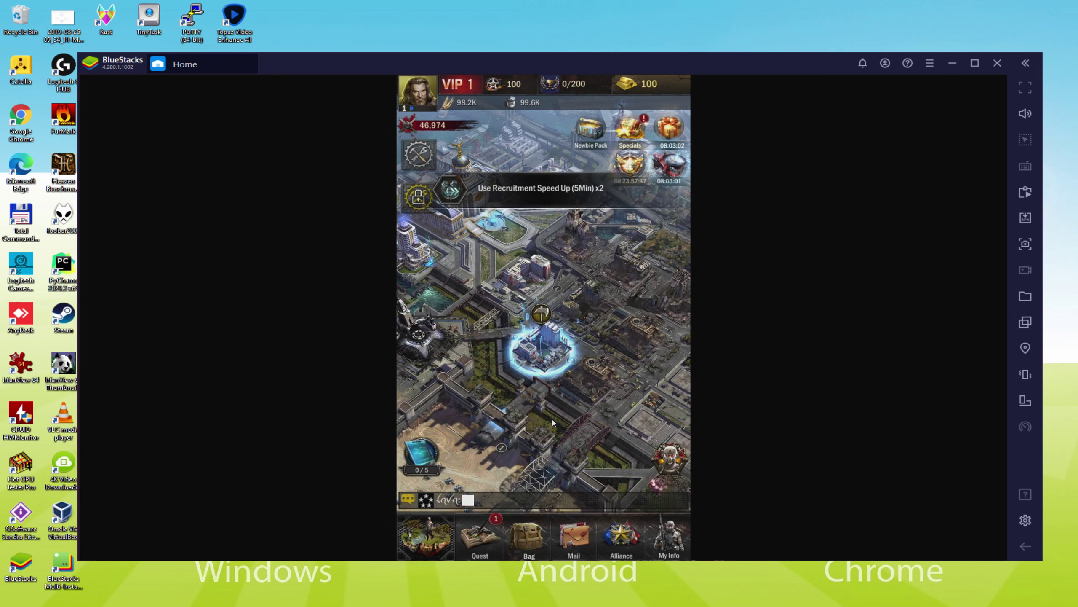
left_click(546, 325)
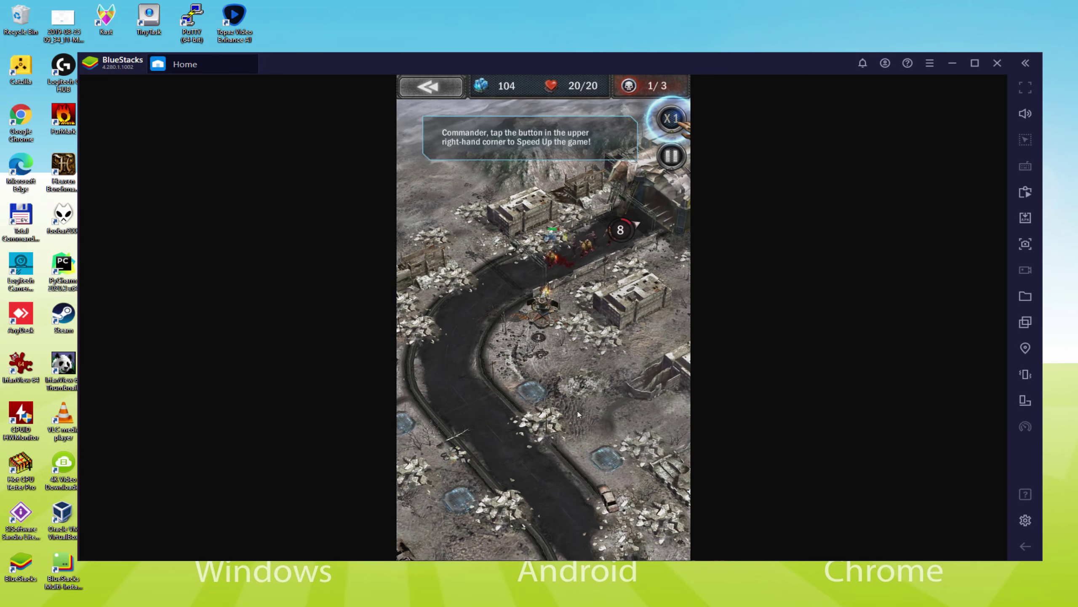
Double the game speed, build a defence tower beside the road, and follow the enemy wave.
left_click(675, 122)
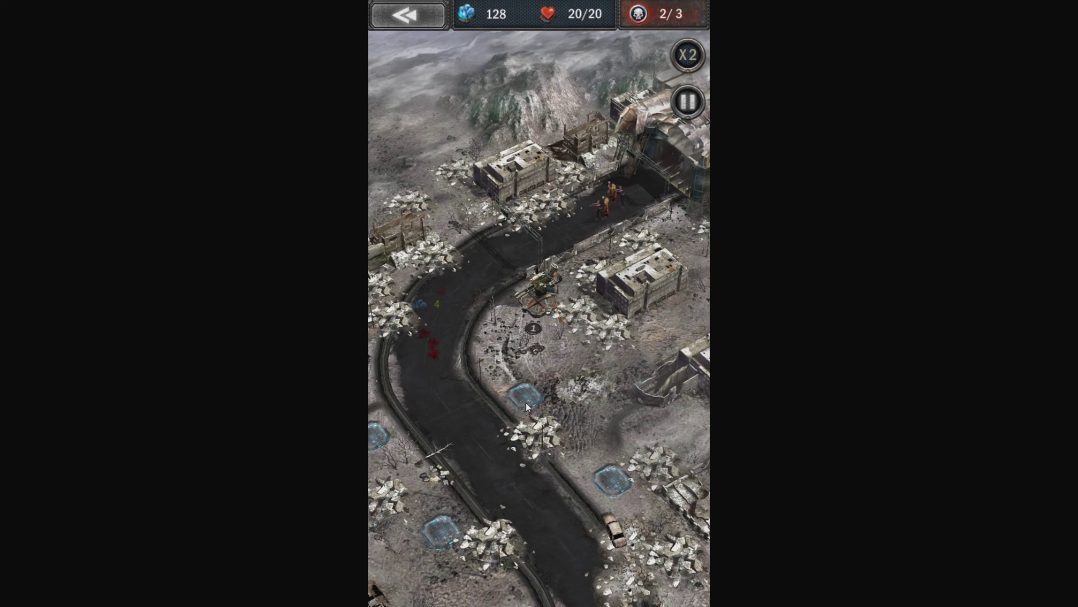
left_click(526, 401)
left_click(571, 388)
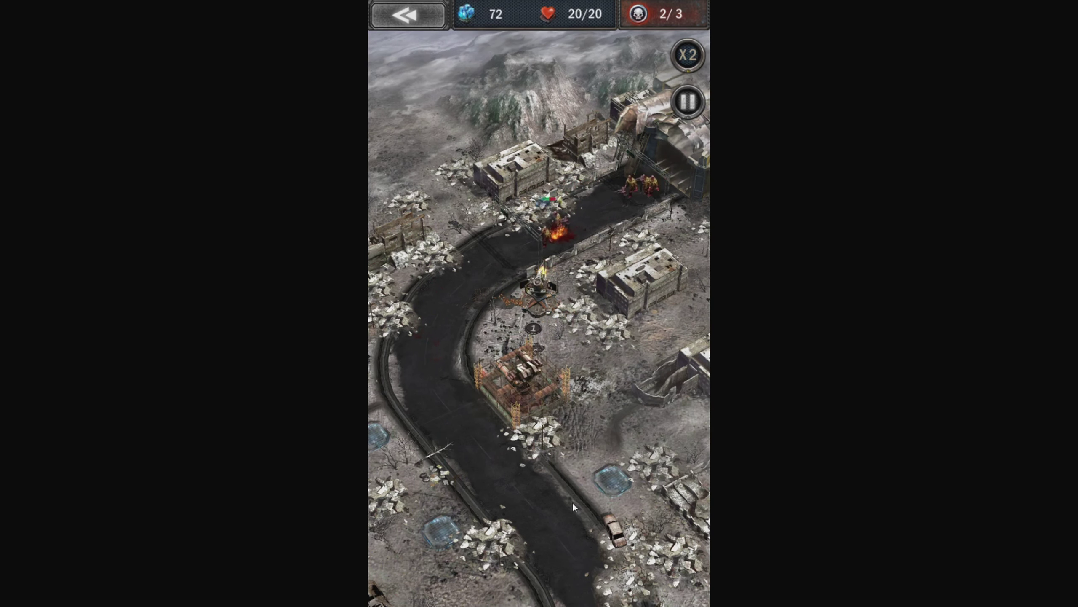
left_click(378, 438)
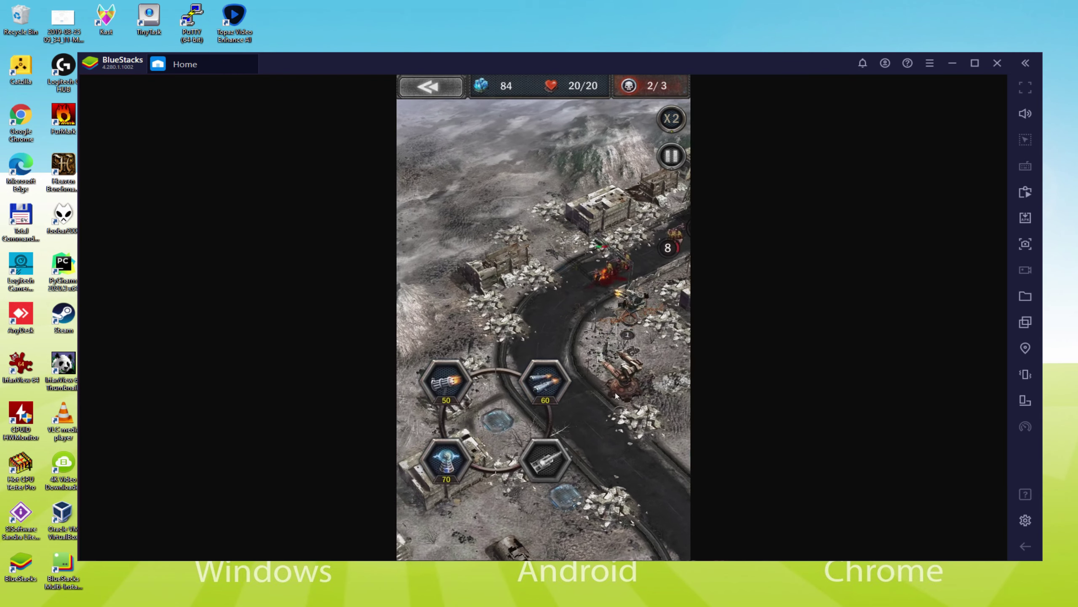
left_click(465, 472)
left_click_drag(614, 360, 527, 414)
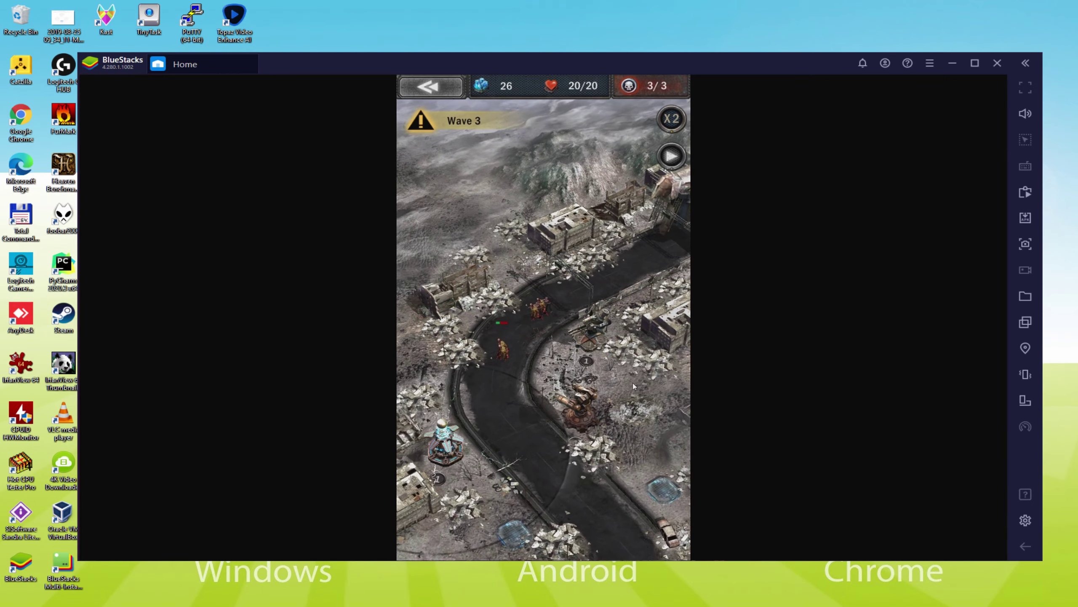
left_click_drag(633, 383, 596, 362)
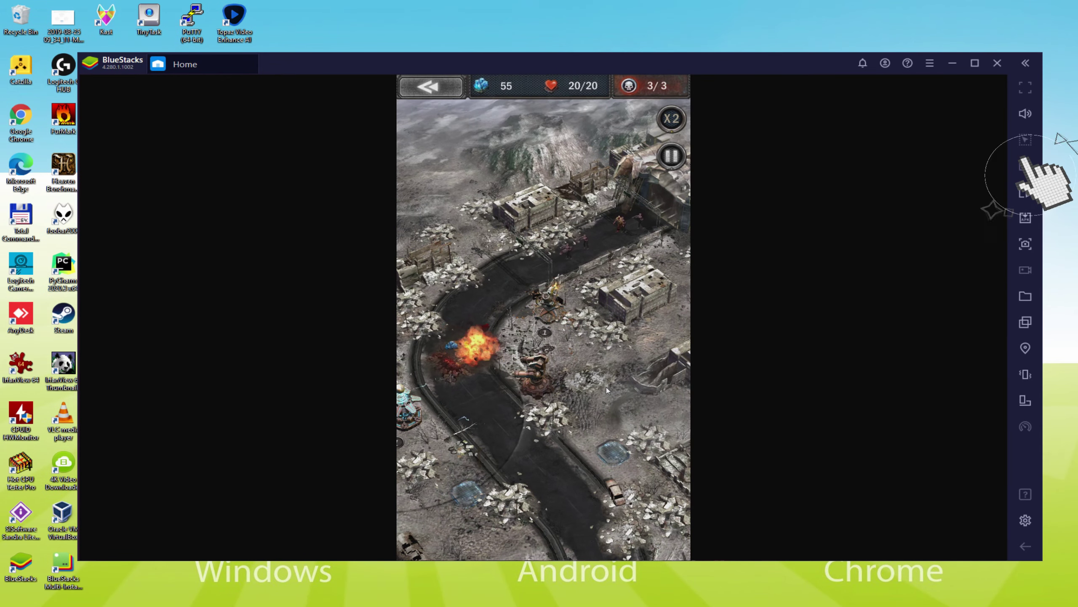
key("ctrl+shift+a")
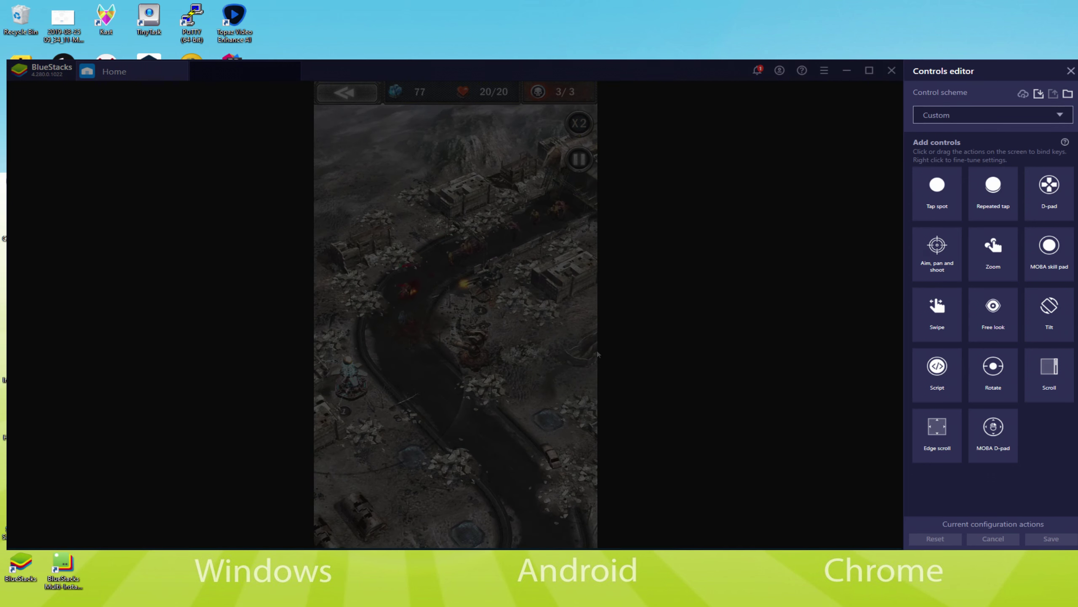
left_click(1071, 71)
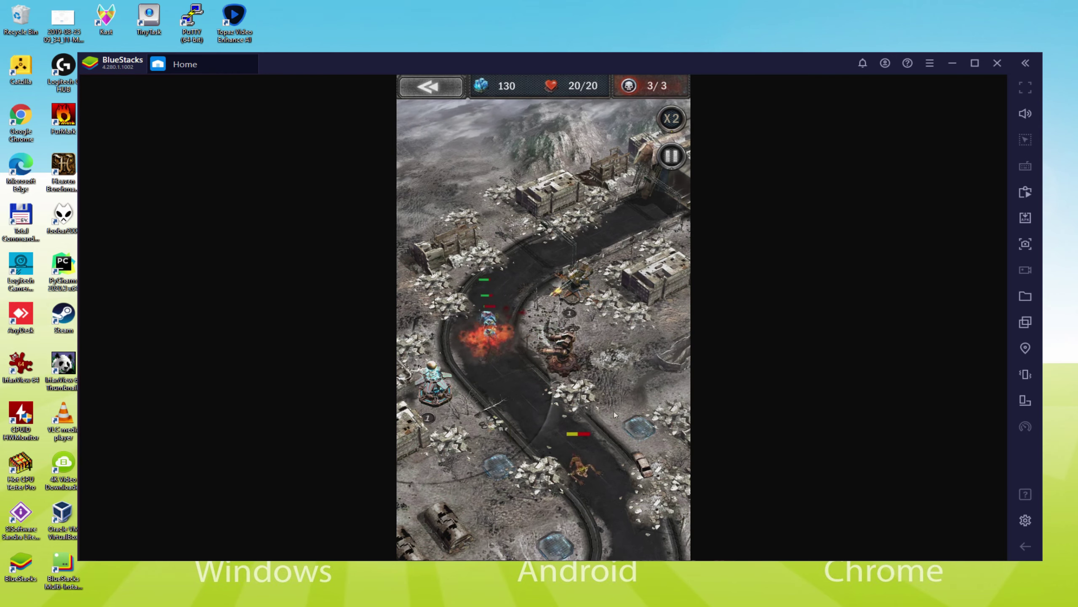
Finish the battle, check Preferences shows English (United States), and close Settings.
left_click_drag(613, 411, 589, 249)
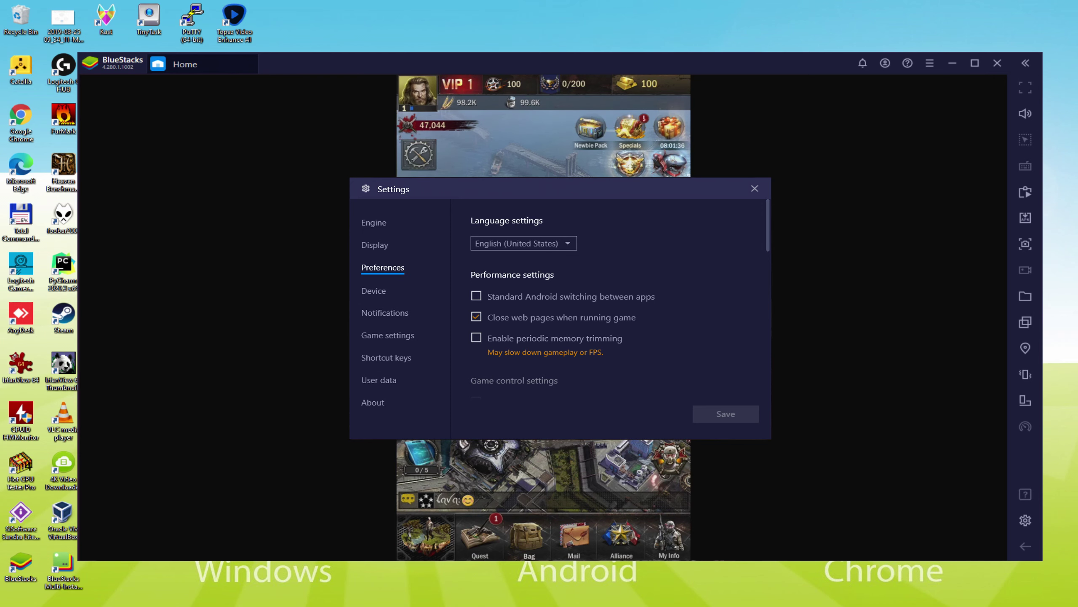
left_click(628, 548)
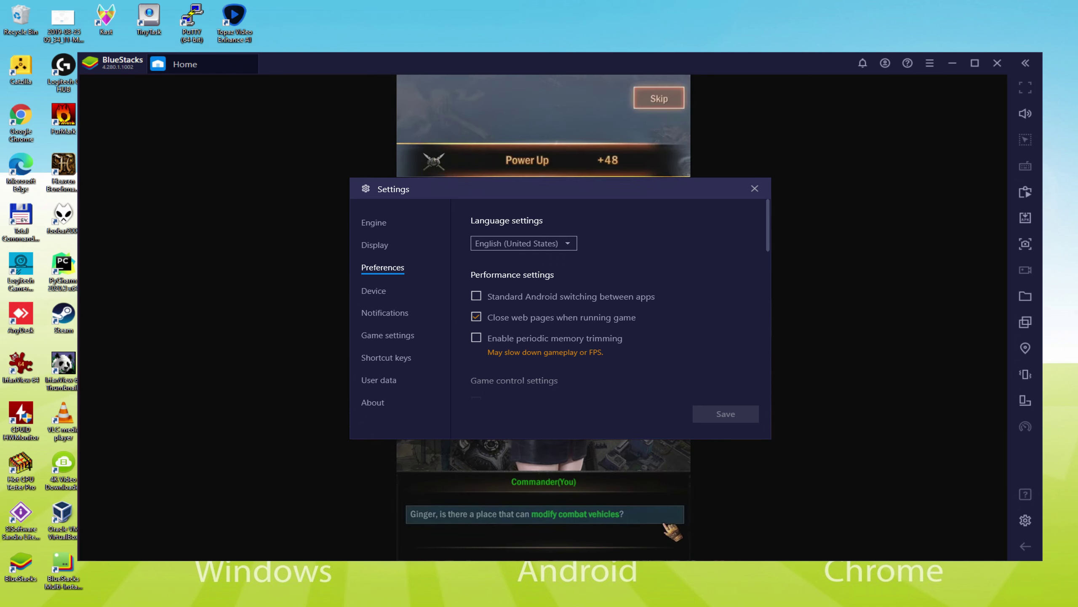
key("Escape")
Finish the story dialogue and repair the ruined Factory in the city.
left_click(662, 524)
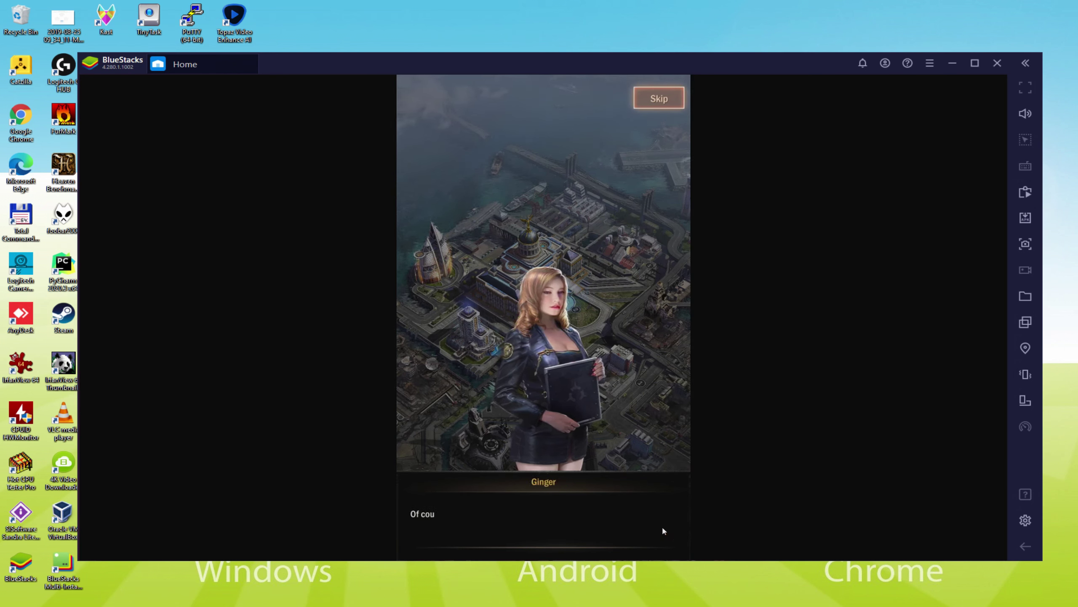
left_click(661, 522)
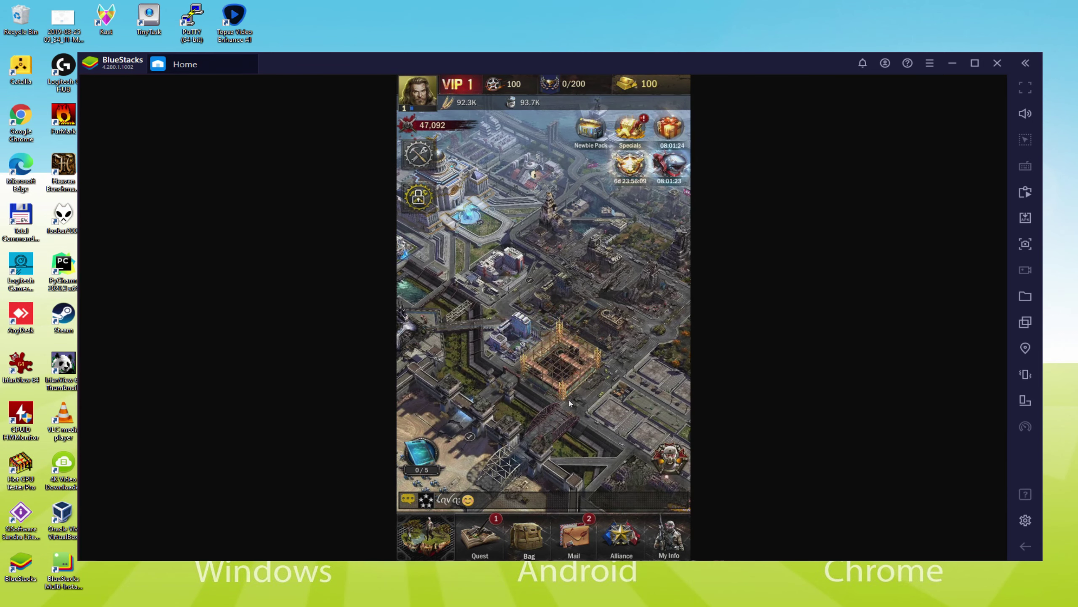
left_click(565, 378)
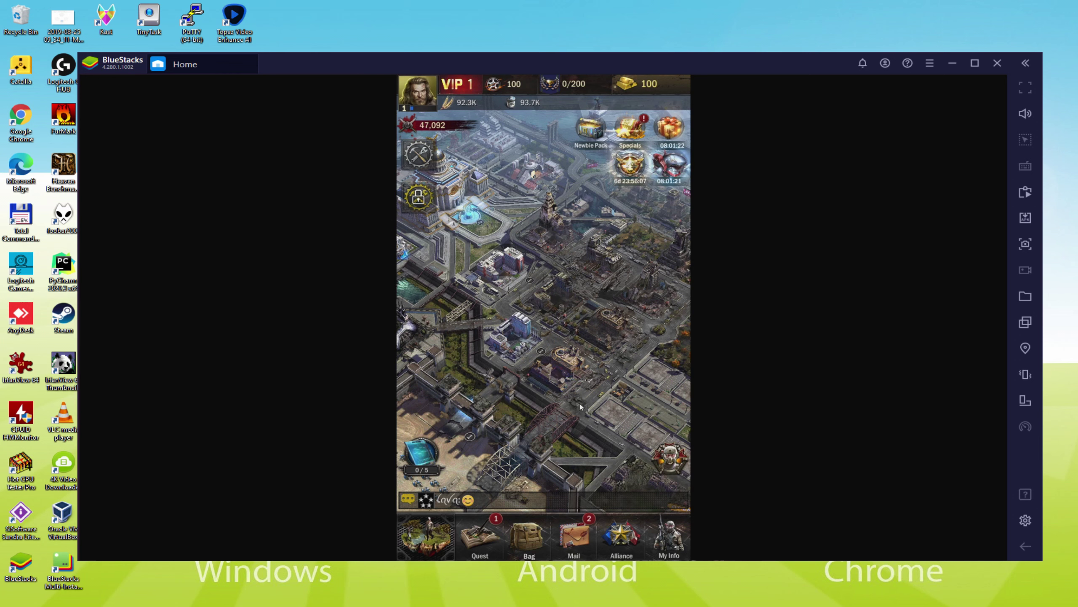
Recruit a batch of 12 Basic Tanks at the Factory.
left_click(552, 364)
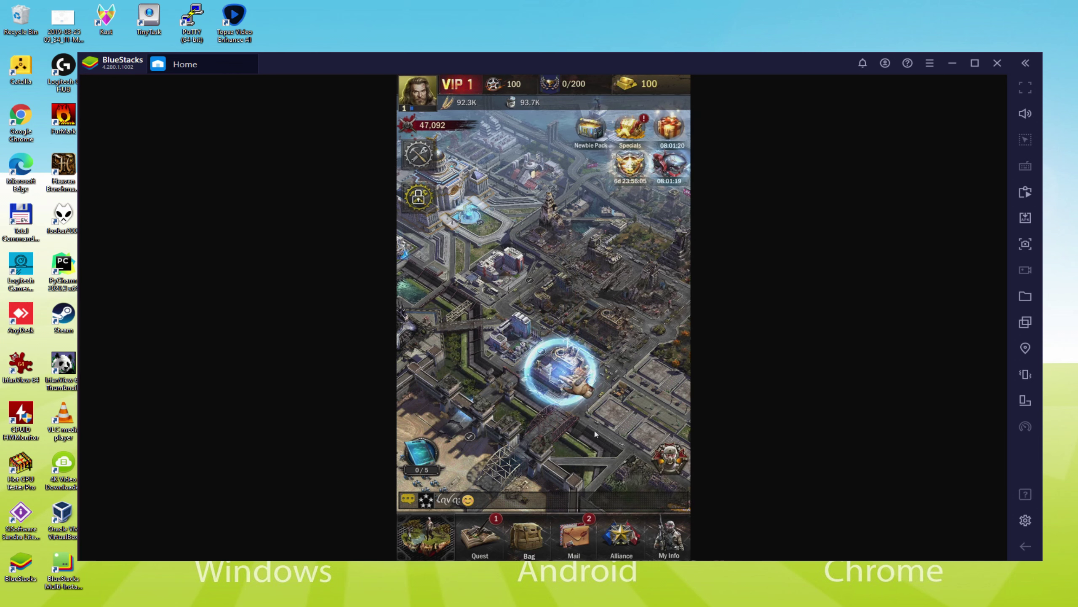
left_click(623, 420)
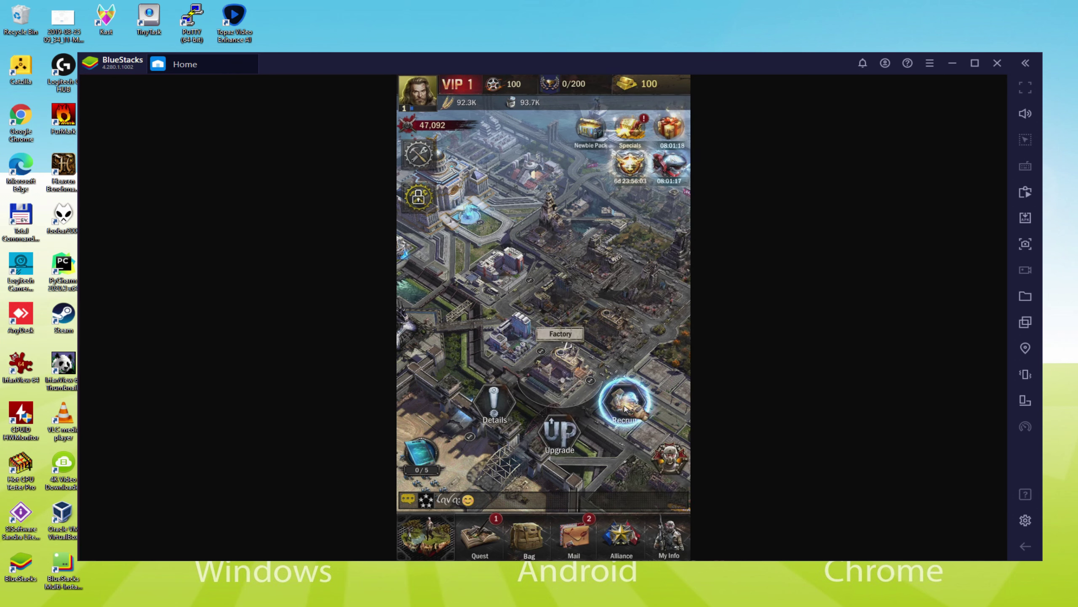
left_click(619, 542)
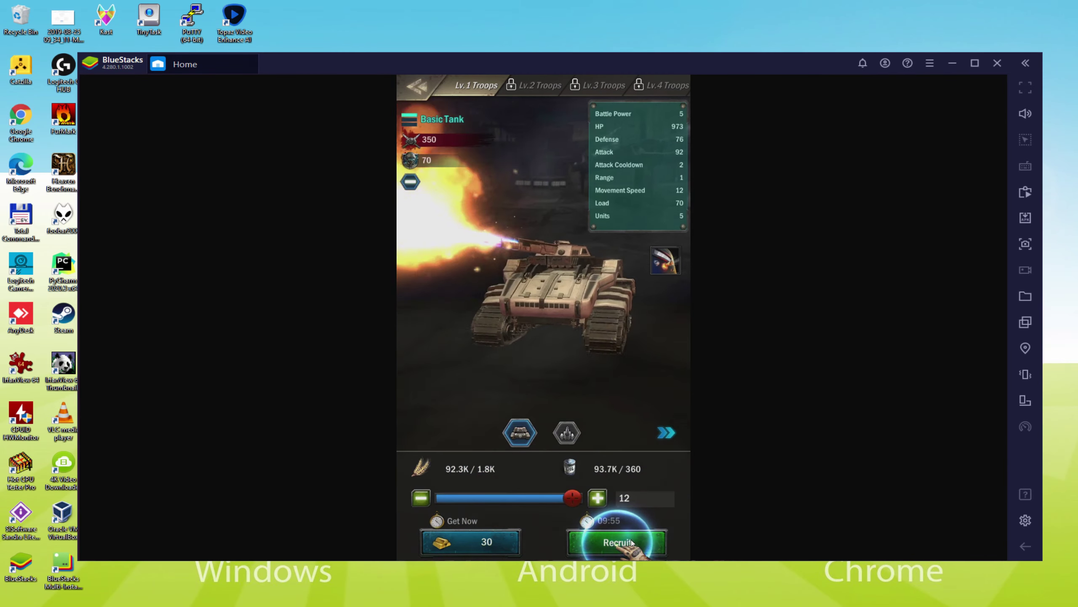
left_click(560, 365)
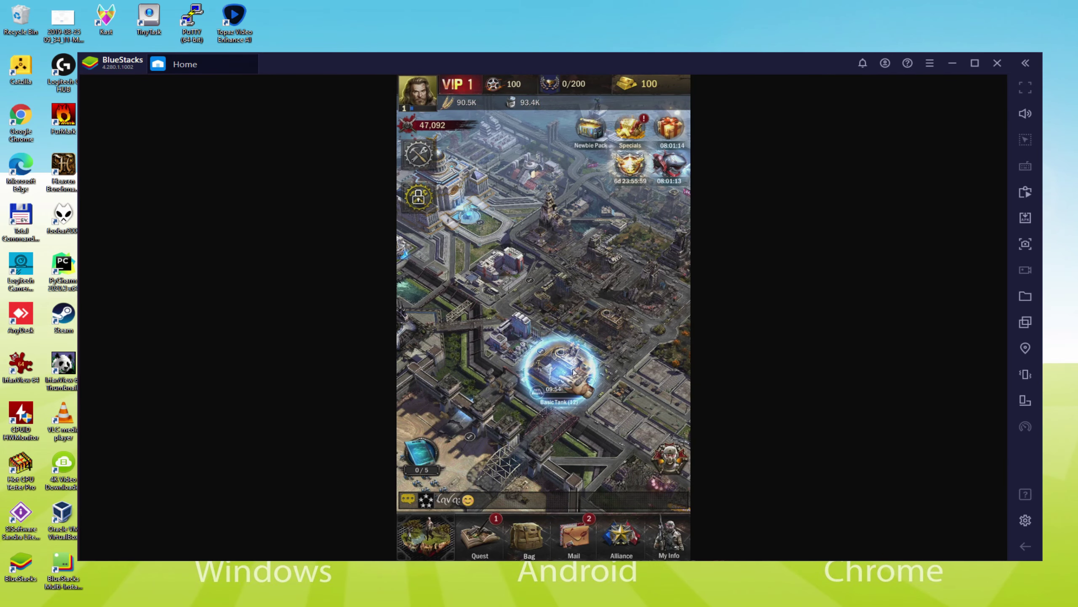
Open the recruitment Speed Up options, review the Samsung Galaxy S8 Plus profile, then close Settings.
left_click(595, 446)
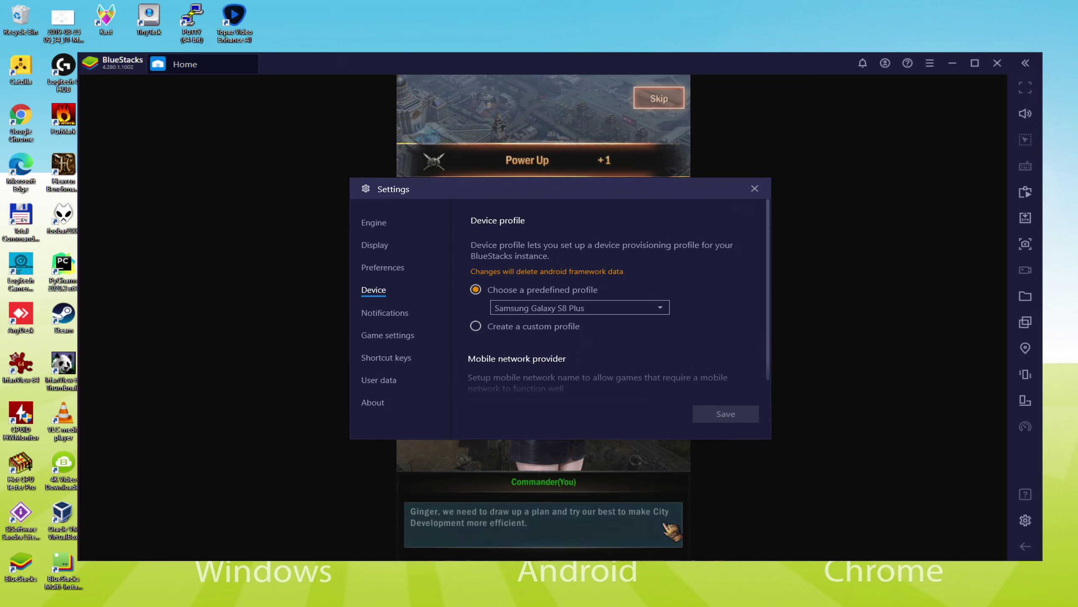
left_click(755, 189)
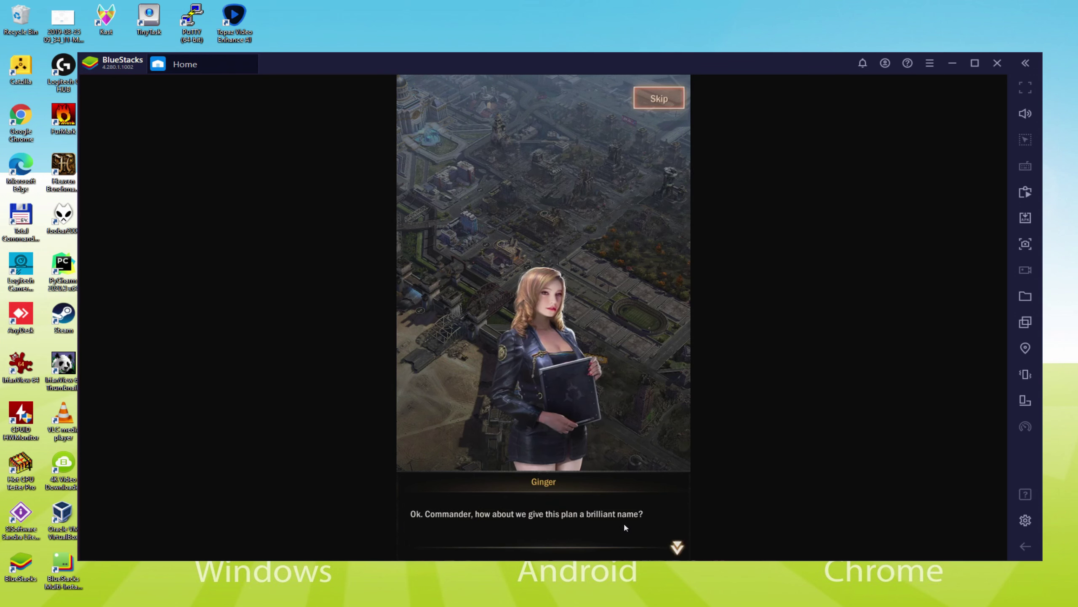
Dismiss the plan tutorial and free-upgrade the City Wall to Lv.2 via the Doomsday Recovery Plan.
left_click(623, 527)
left_click(623, 526)
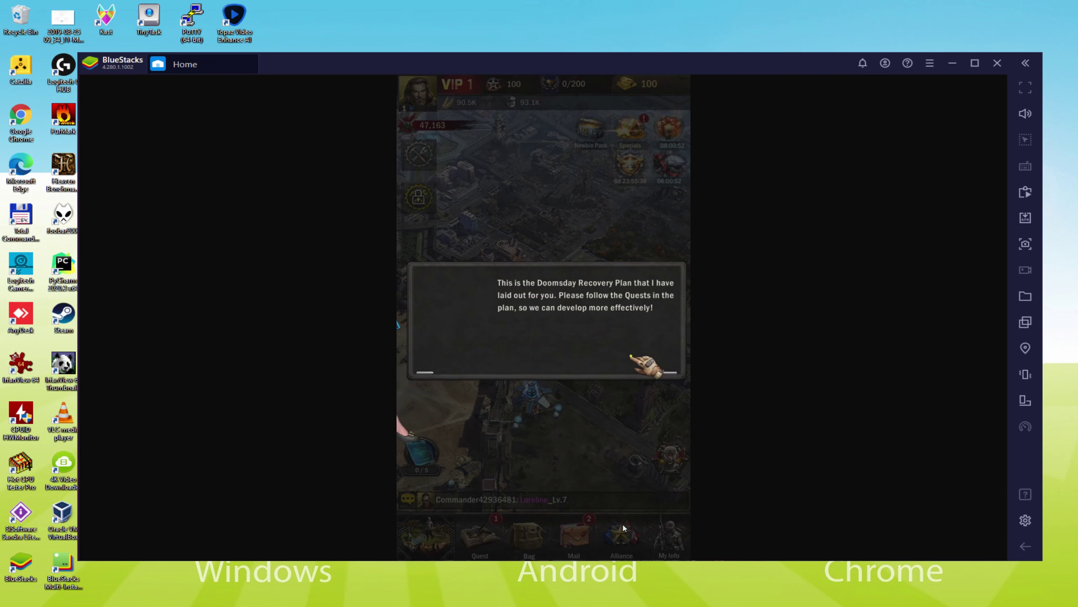
left_click(623, 397)
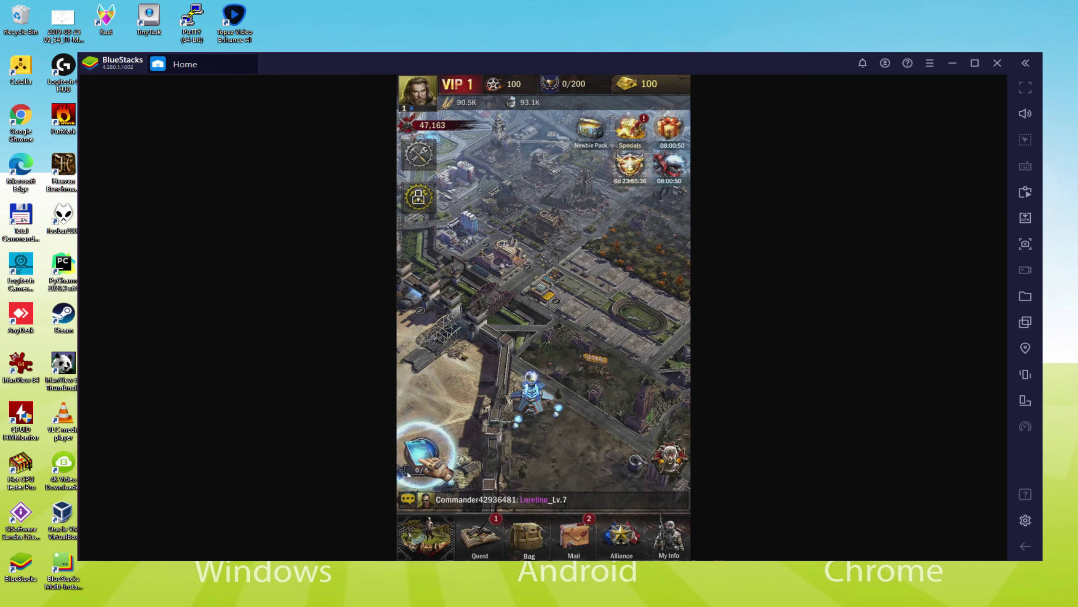
left_click(447, 478)
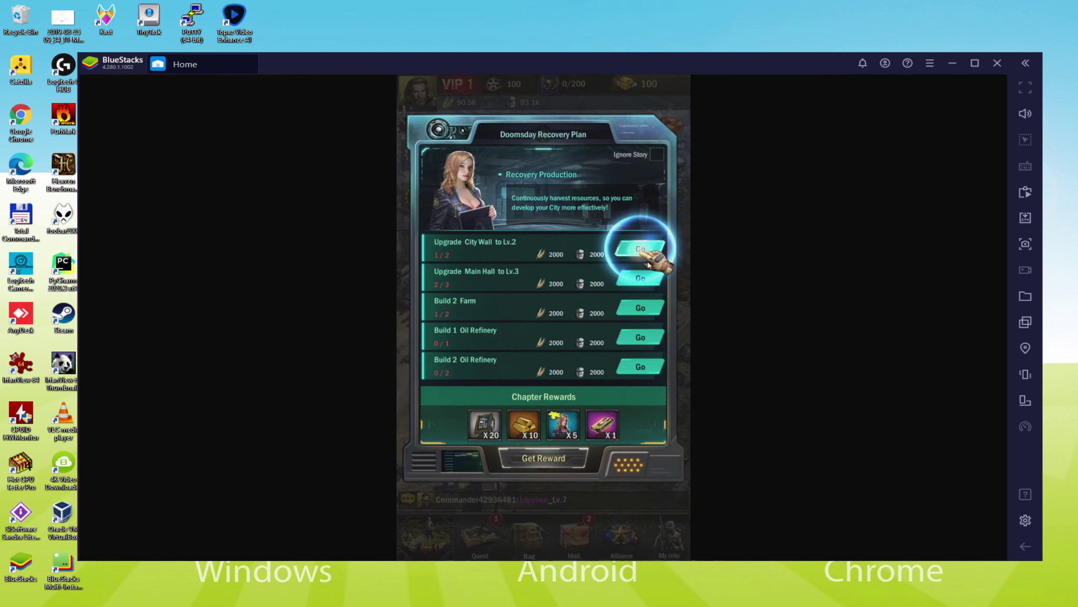
left_click(640, 249)
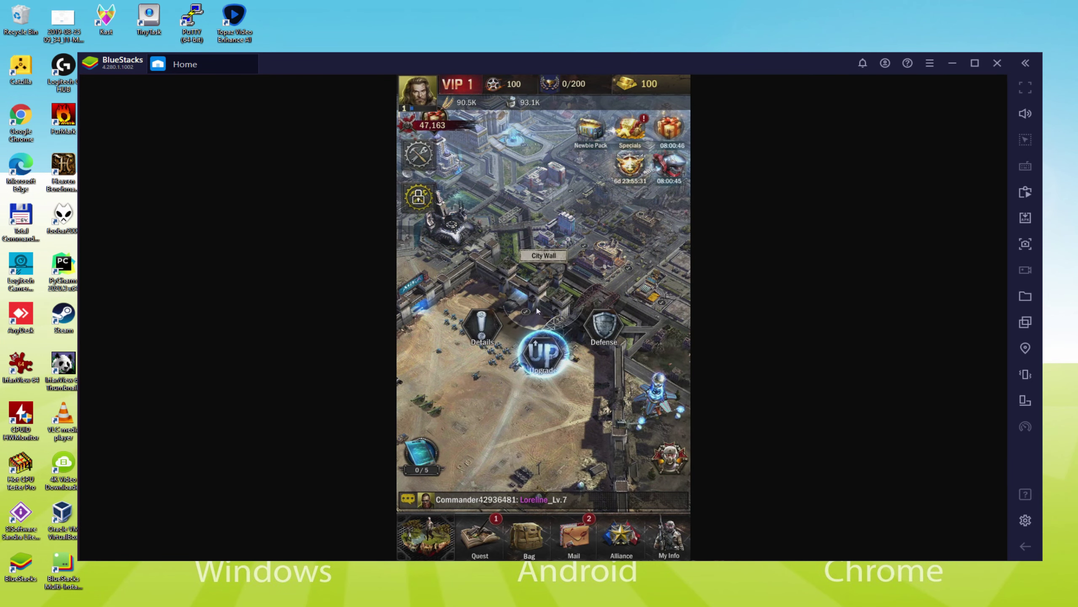
left_click(550, 382)
left_click(488, 539)
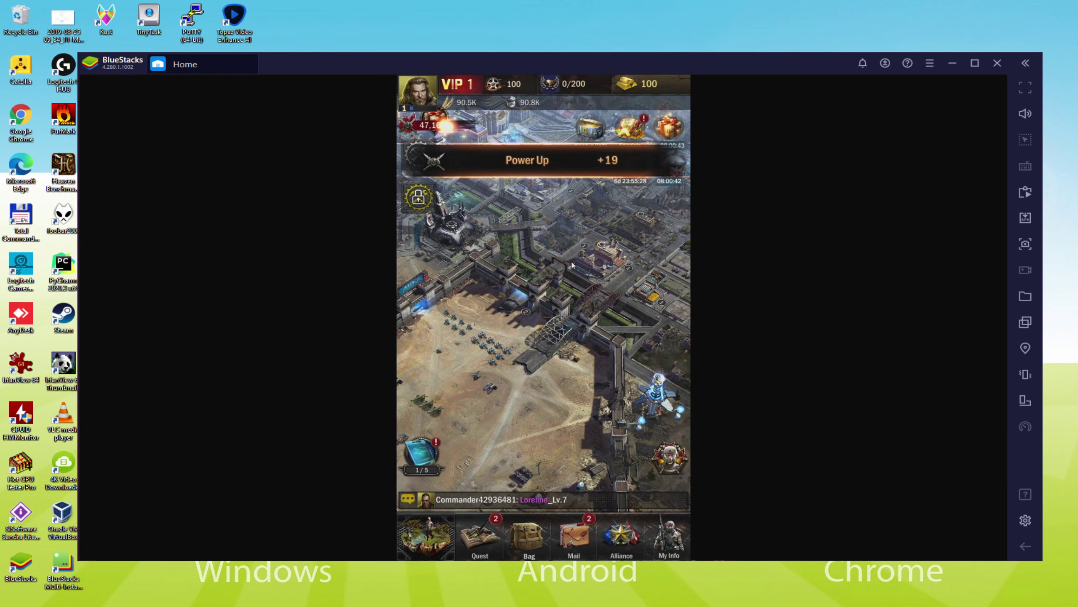
Check the Doomsday Recovery Plan chapter reward and start the Upgrade Main Hall quest.
left_click(528, 325)
left_click(633, 405)
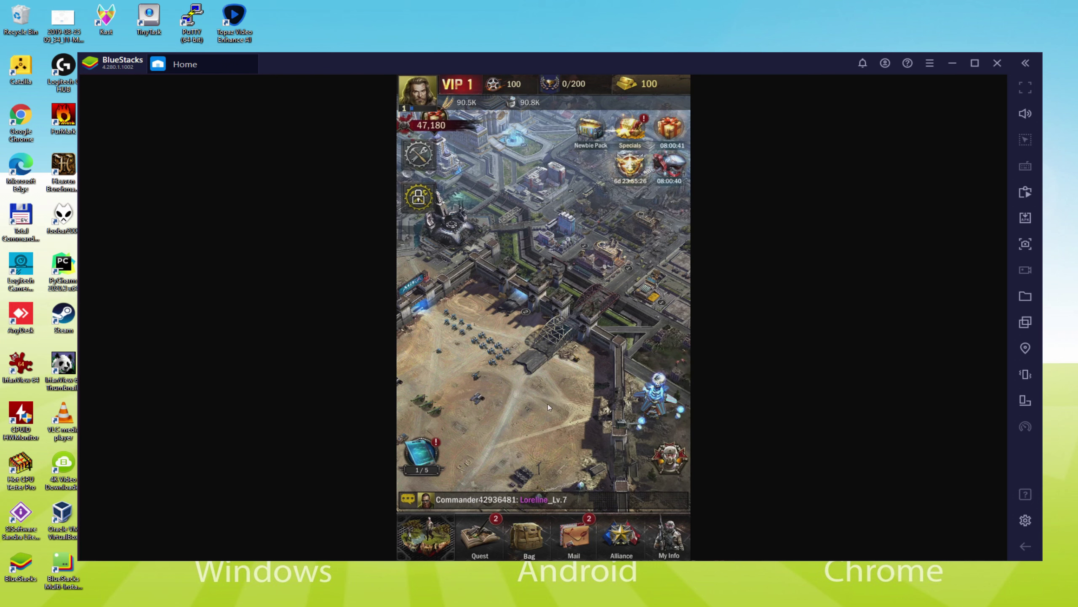
left_click(423, 461)
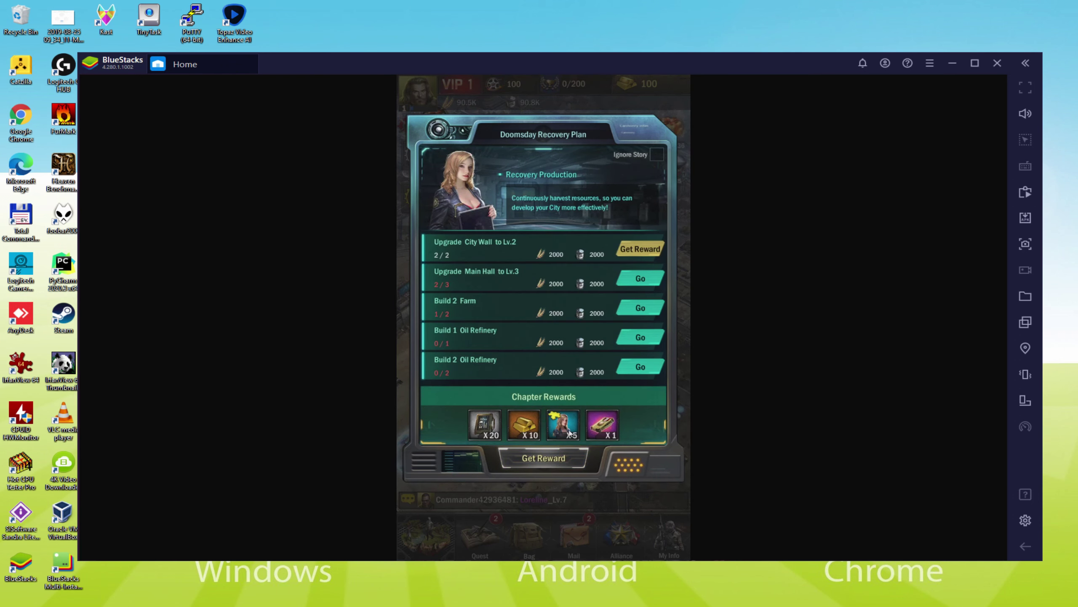
left_click(548, 458)
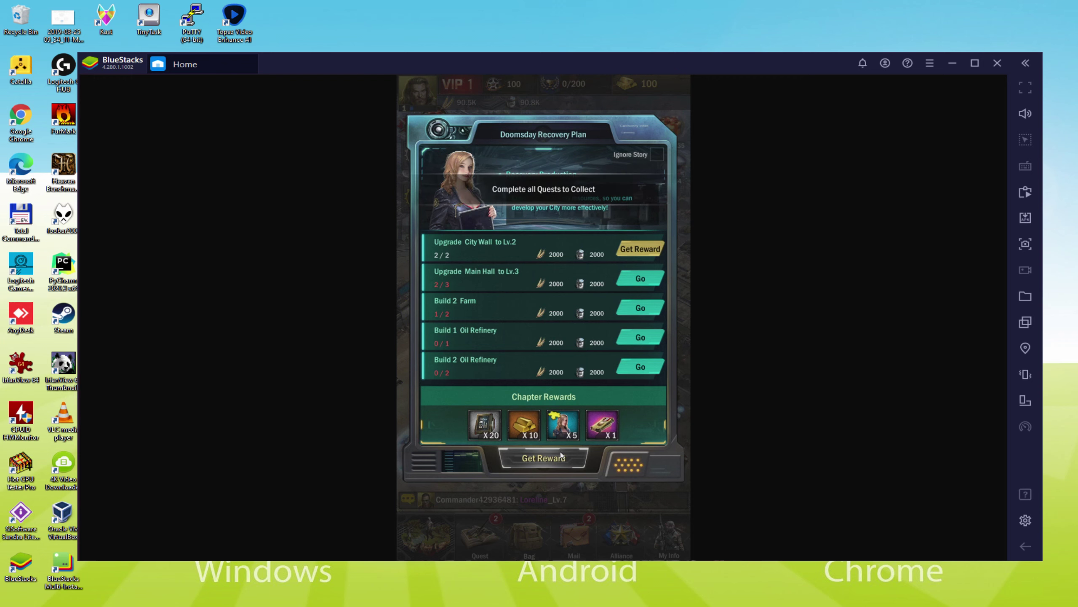
left_click(635, 280)
Get past the story dialogue and alliance gold offer, then show the Main Hall's options.
left_click(574, 406)
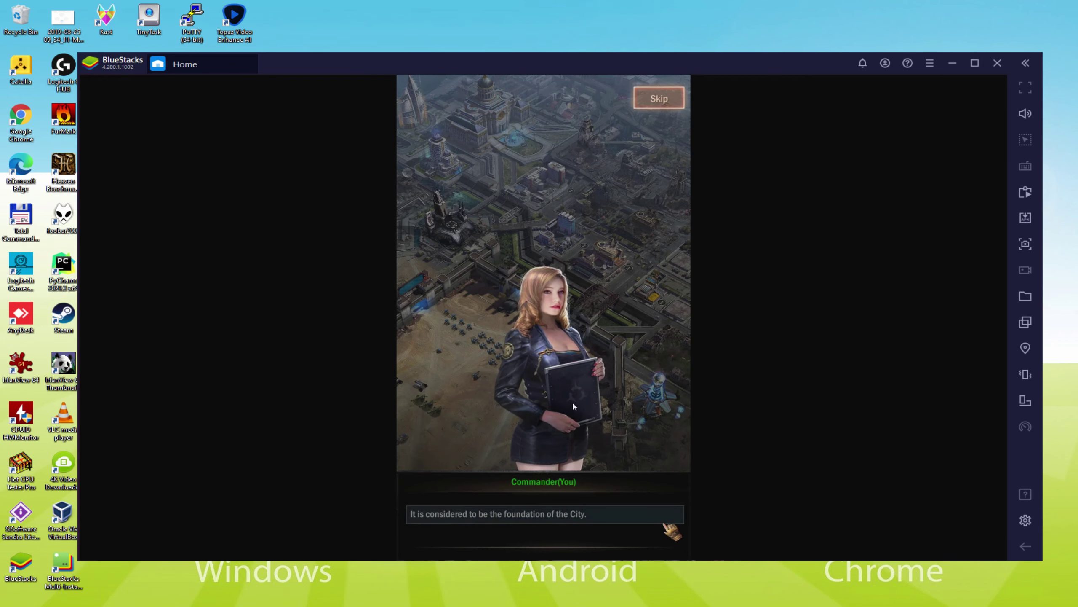
left_click(602, 507)
left_click(605, 516)
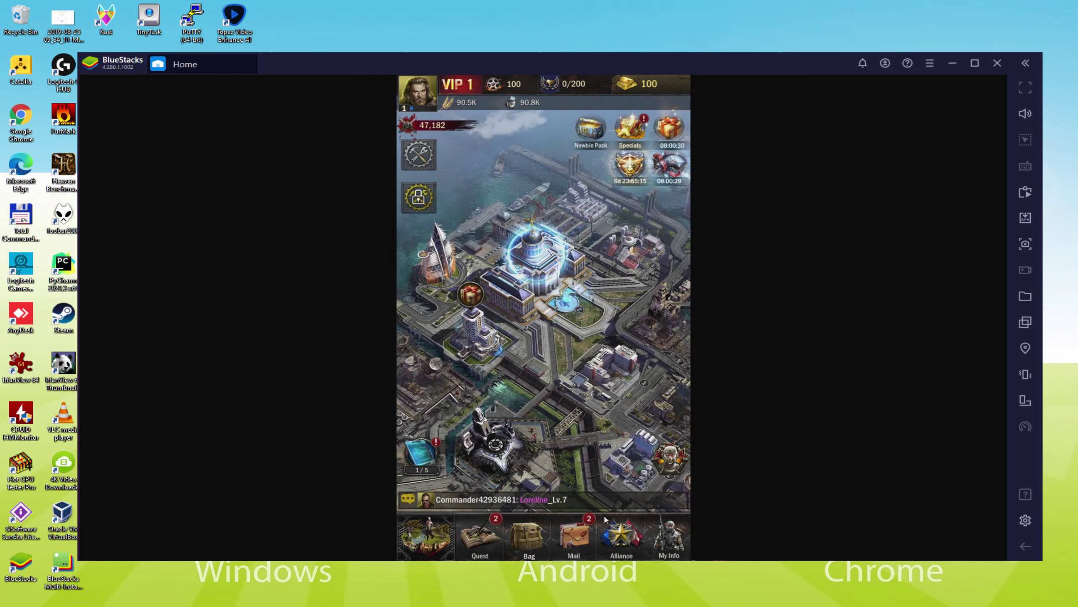
left_click(611, 527)
left_click(636, 425)
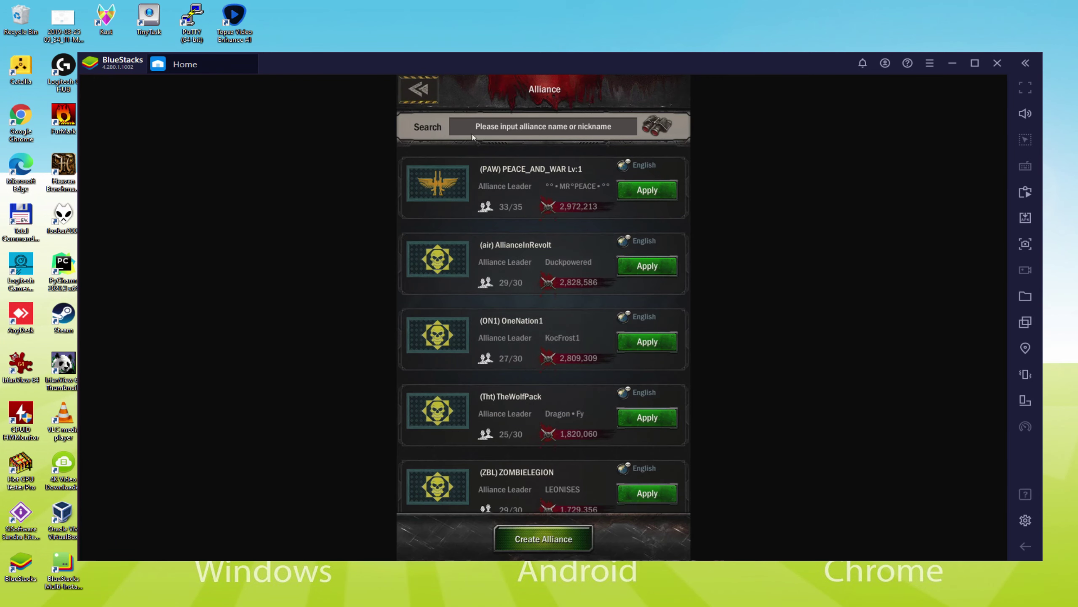
left_click(420, 90)
left_click(545, 298)
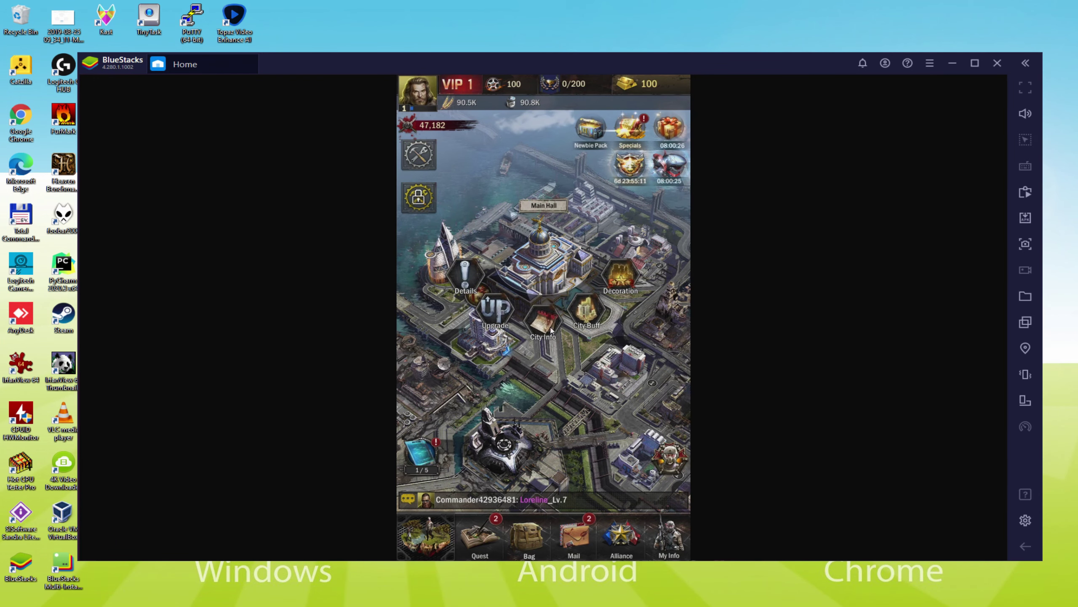